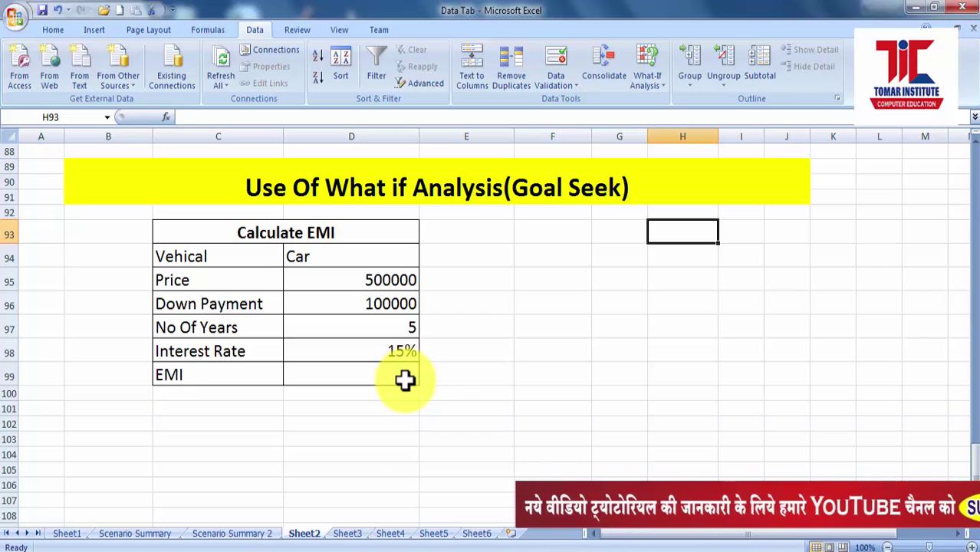
Step: Review the Calculate EMI table's entries for vehicle, price, down payment, number of years, interest rate and EMI
{"action": "left_click", "coordinate": [318, 233]}
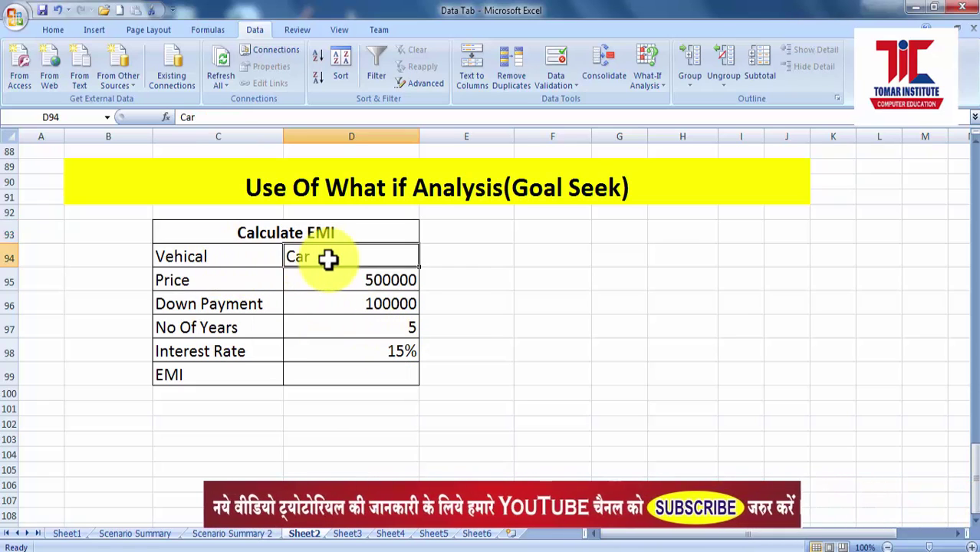
{"action": "left_click", "coordinate": [329, 258]}
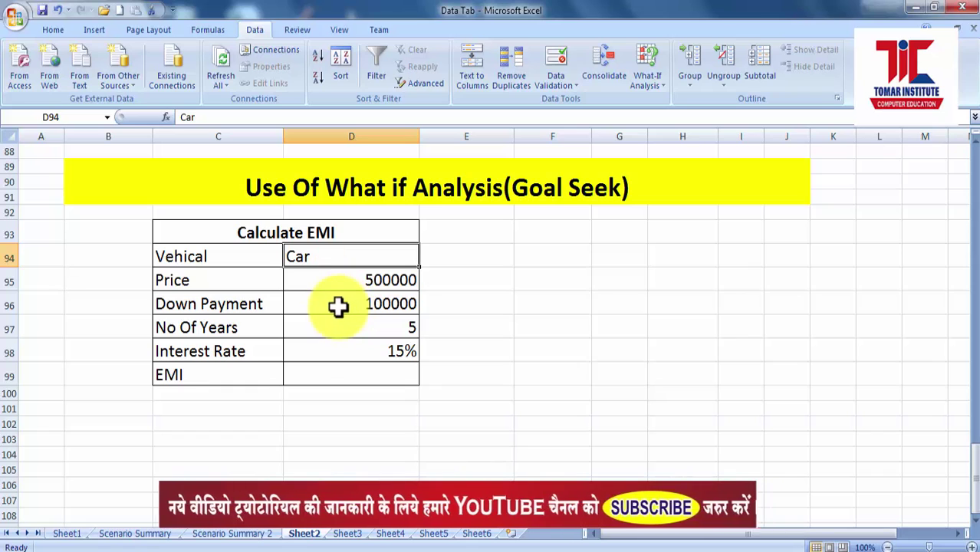
{"action": "left_click", "coordinate": [371, 281]}
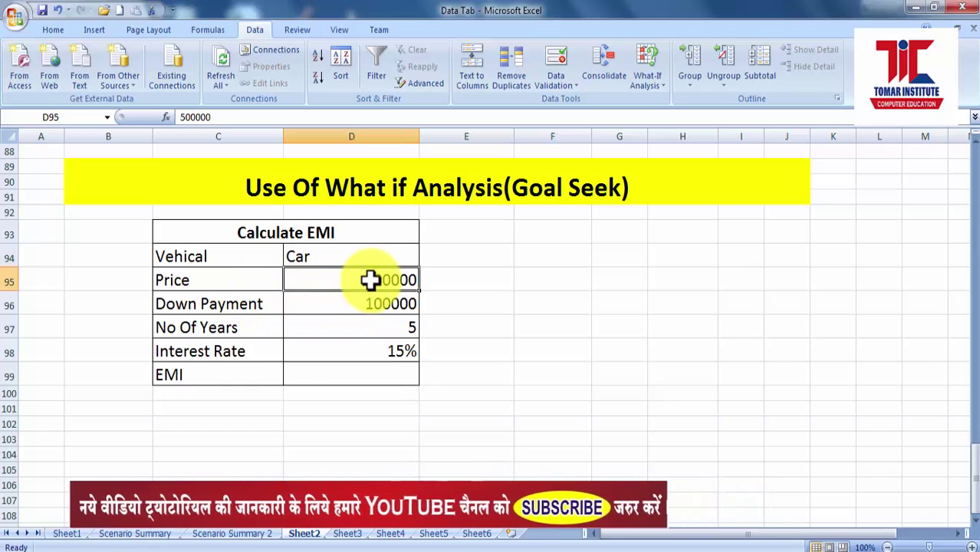
{"action": "left_click", "coordinate": [254, 307]}
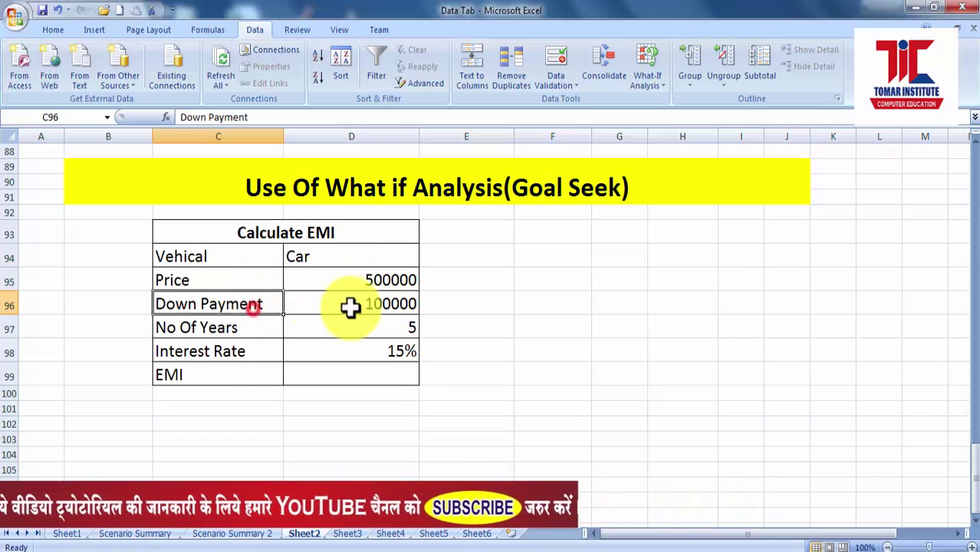
{"action": "left_click", "coordinate": [382, 304]}
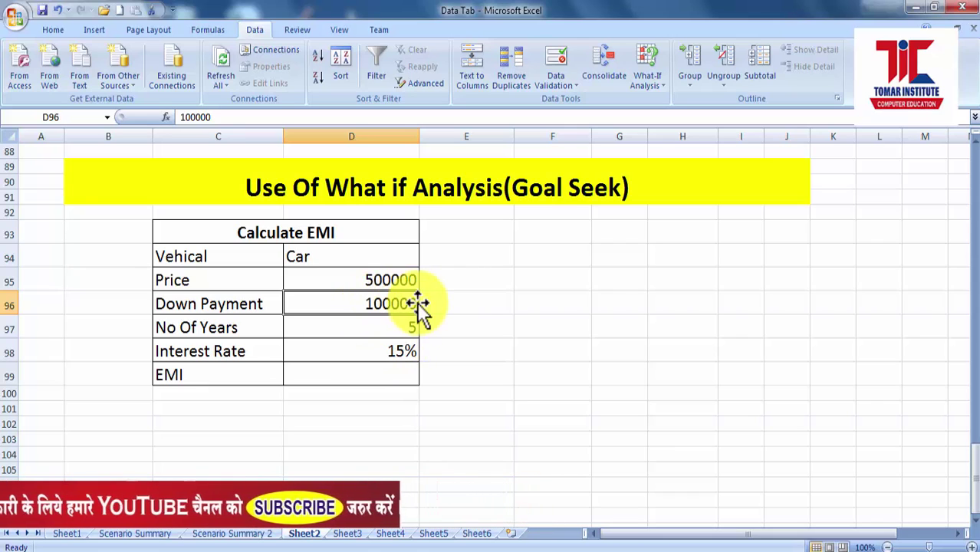
{"action": "left_click", "coordinate": [407, 329]}
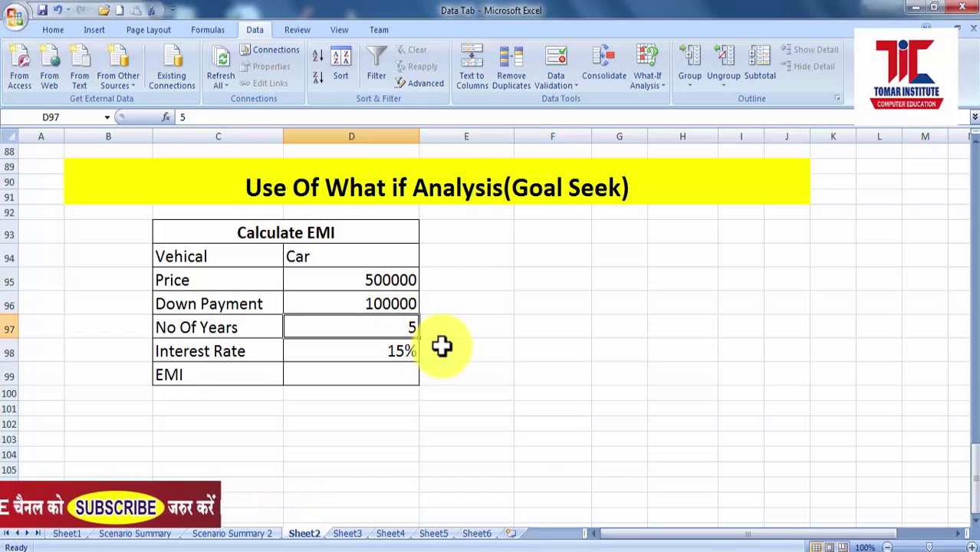
{"action": "left_click", "coordinate": [393, 352]}
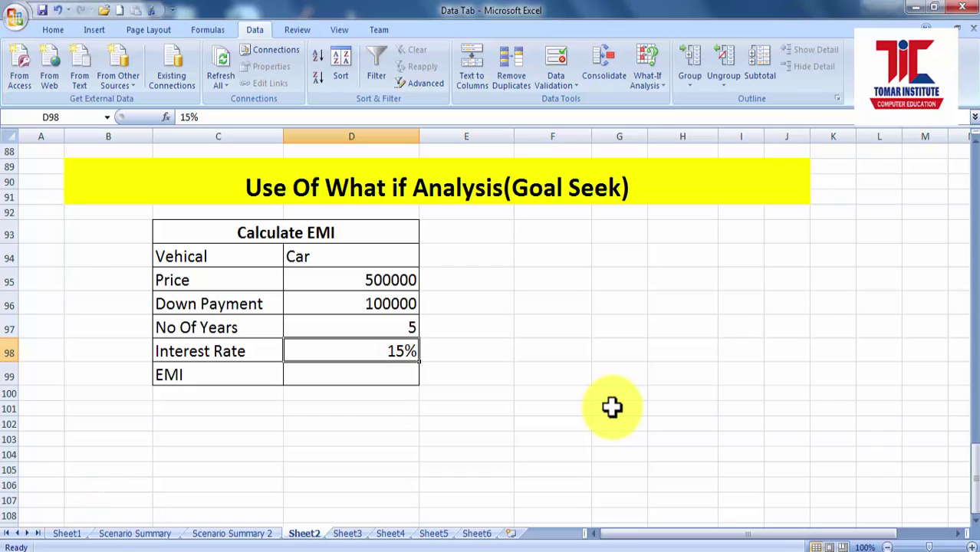
{"action": "left_click", "coordinate": [230, 374]}
Step: Calculate the monthly EMI in D99 with the formula =PMT(D98/12,D97*12,D95-D96)
{"action": "left_click", "coordinate": [339, 376]}
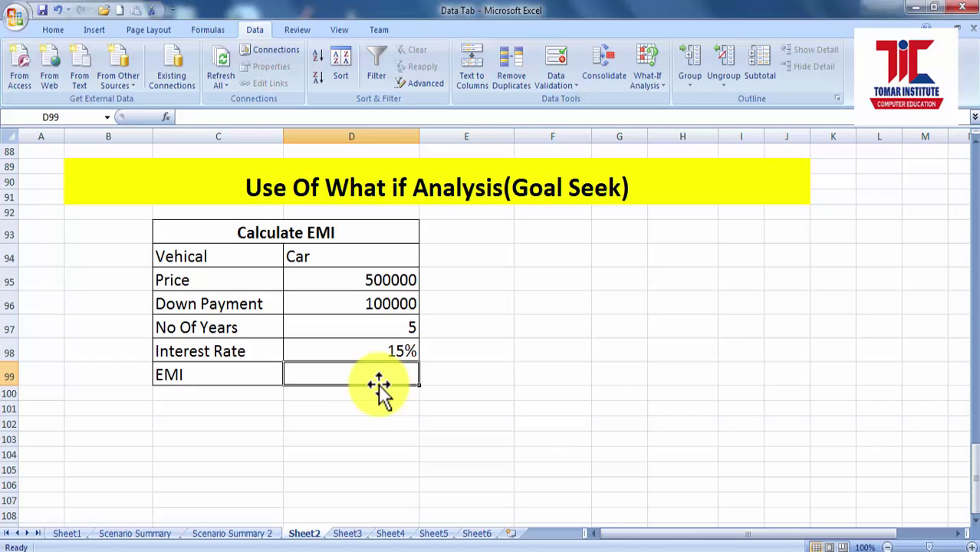
{"action": "type", "text": "="}
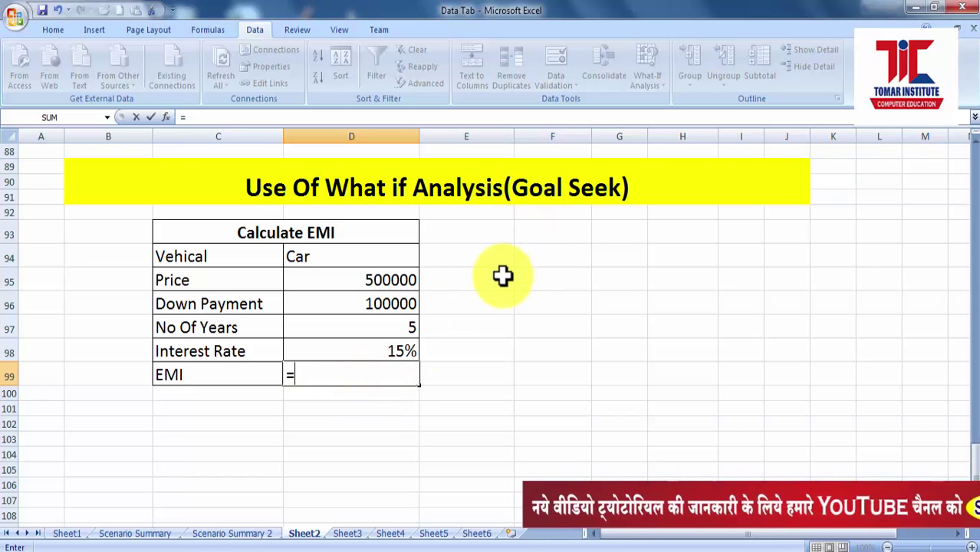
{"action": "type", "text": "pmt"}
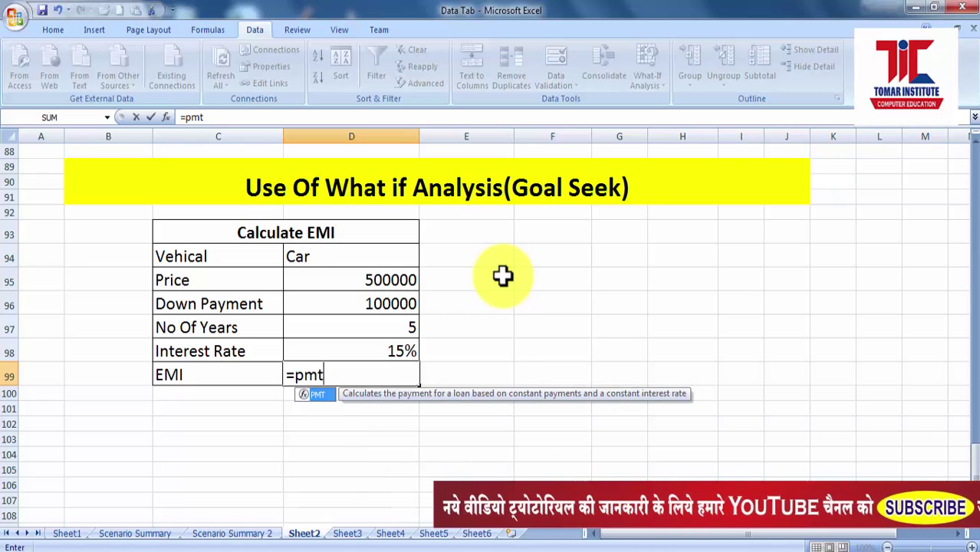
{"action": "type", "text": "("}
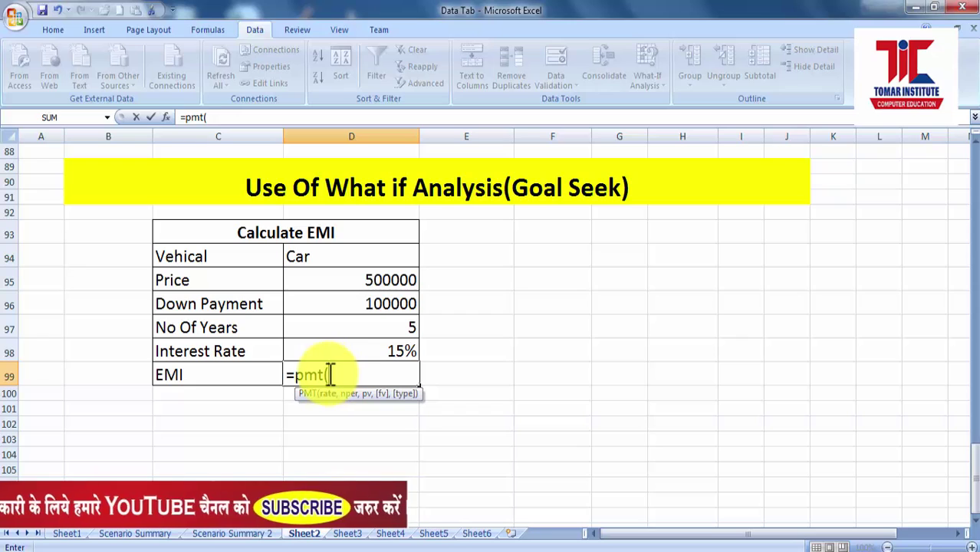
{"action": "left_click", "coordinate": [389, 351]}
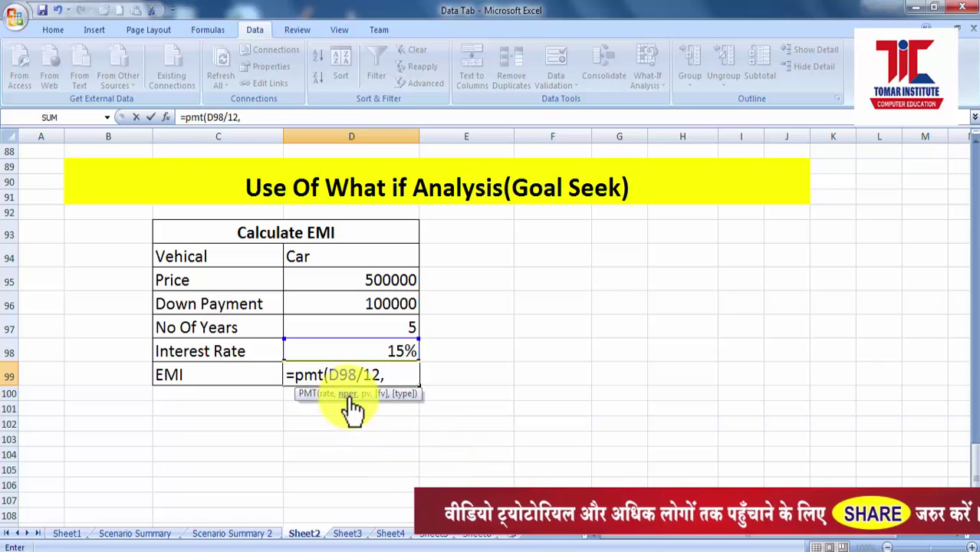
{"action": "left_click", "coordinate": [397, 327]}
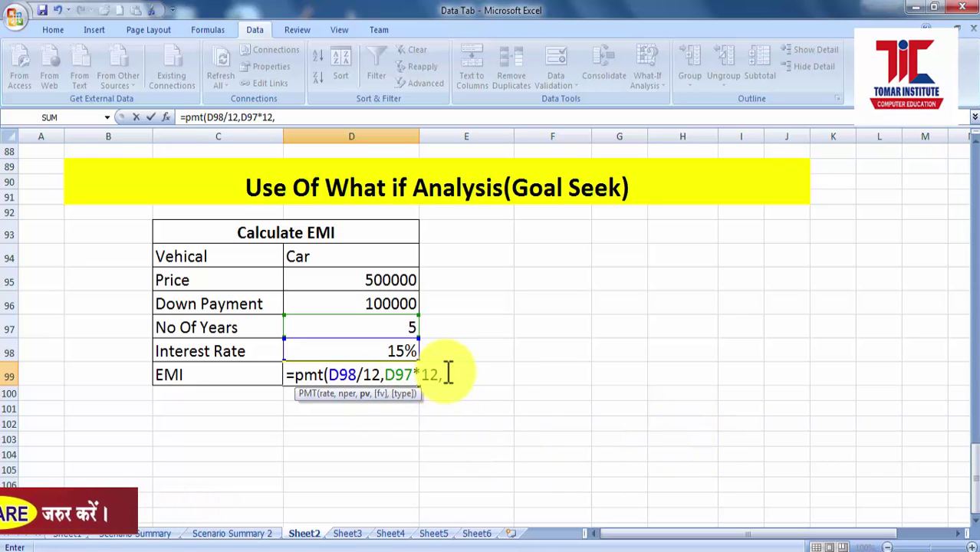
{"action": "left_click", "coordinate": [382, 280]}
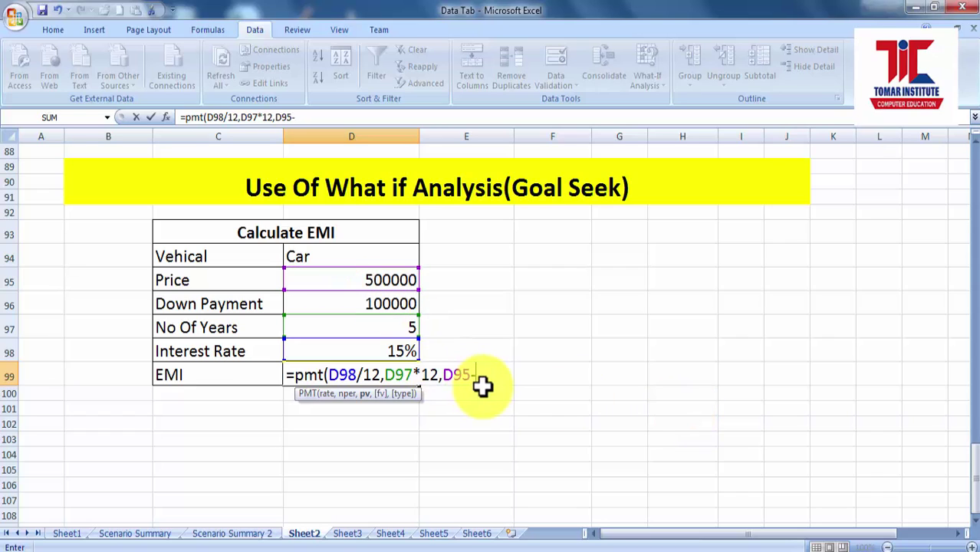
{"action": "left_click", "coordinate": [365, 305]}
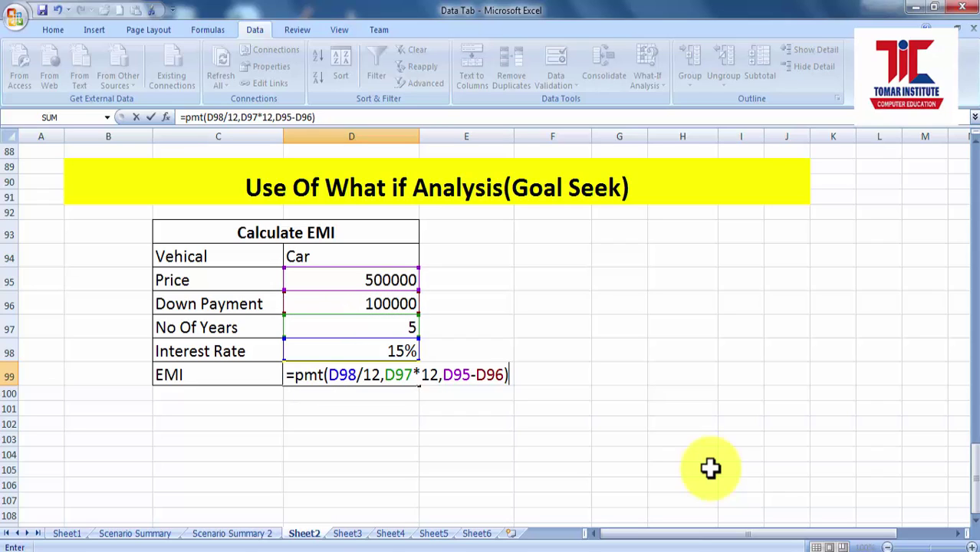
{"action": "key", "text": "Return"}
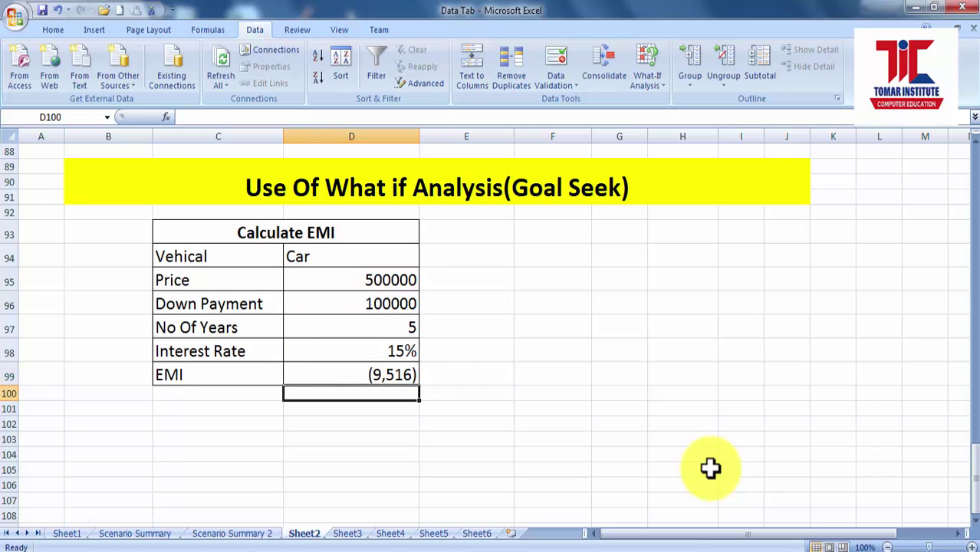
Step: Apply the dollar accounting number format to the EMI value in D99
{"action": "left_click", "coordinate": [396, 374]}
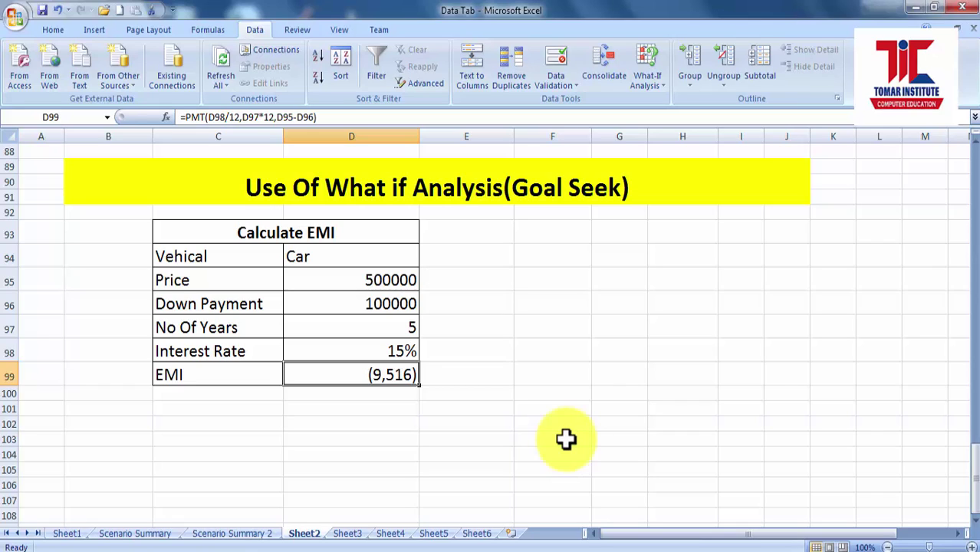
{"action": "left_click", "coordinate": [60, 31]}
{"action": "left_click", "coordinate": [451, 78]}
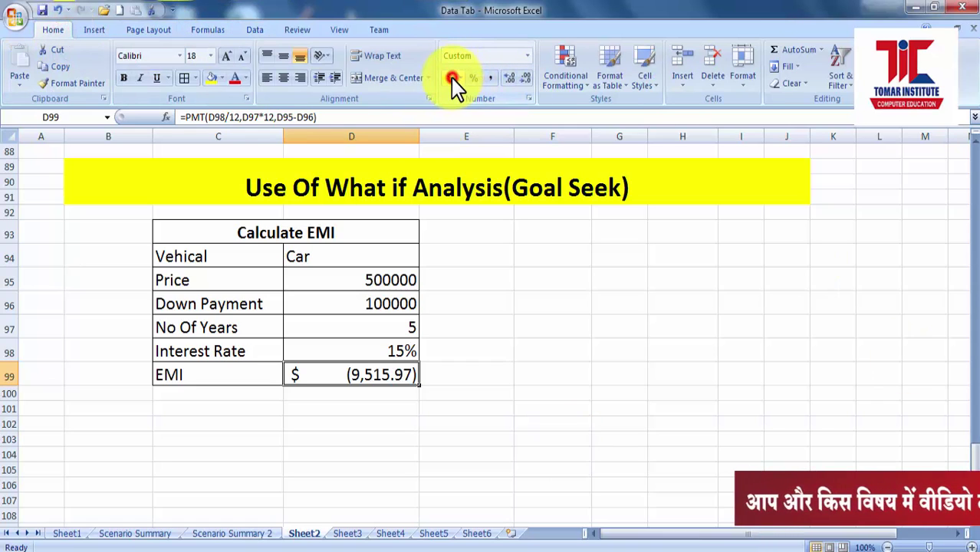
{"action": "left_click", "coordinate": [406, 422]}
{"action": "left_click", "coordinate": [391, 380]}
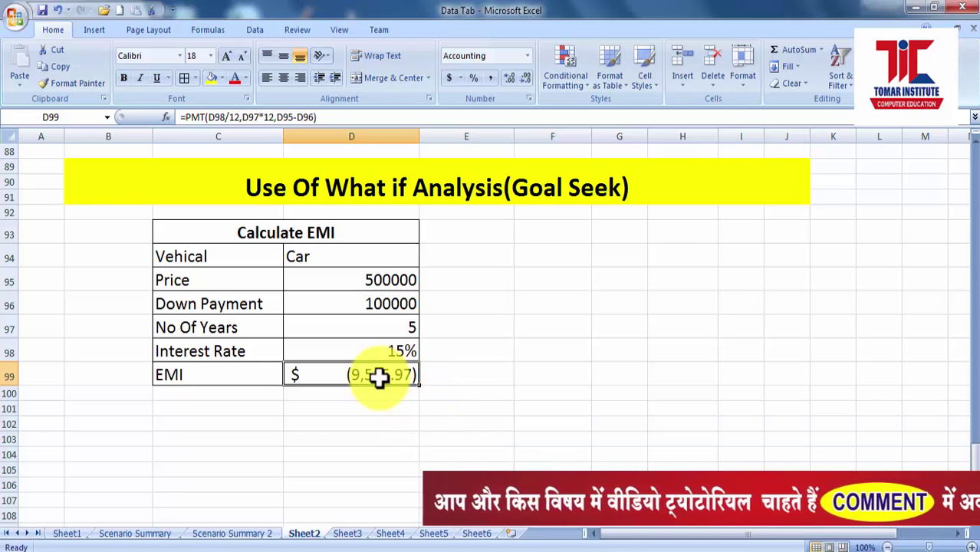
{"action": "left_click", "coordinate": [449, 81]}
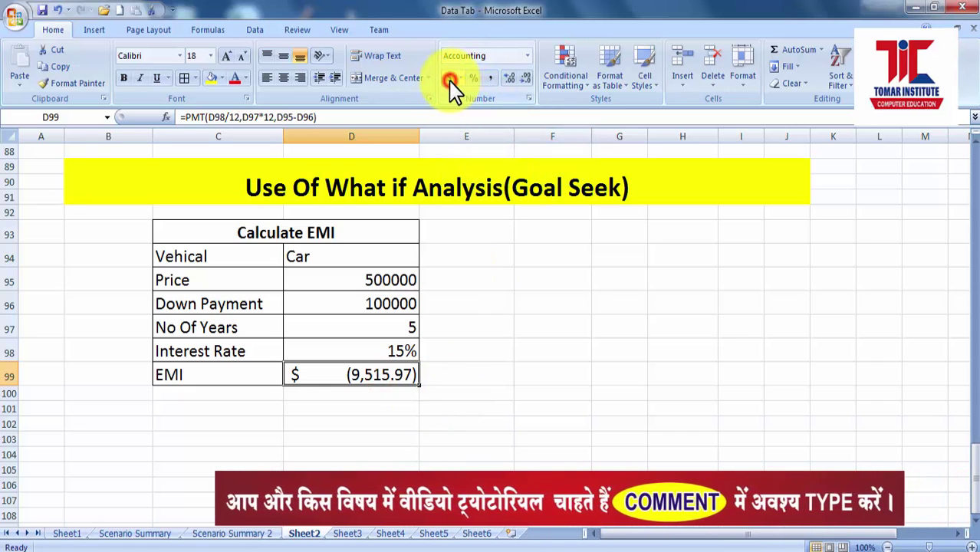
Step: Format the EMI value in D99 in comma style with no decimal places
{"action": "left_click", "coordinate": [489, 80]}
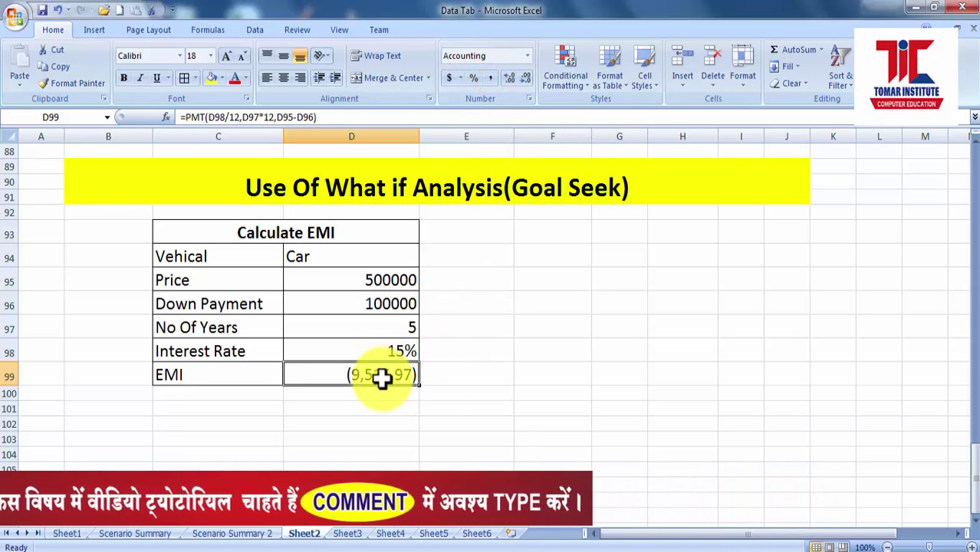
{"action": "left_click", "coordinate": [528, 81]}
{"action": "left_click", "coordinate": [527, 81]}
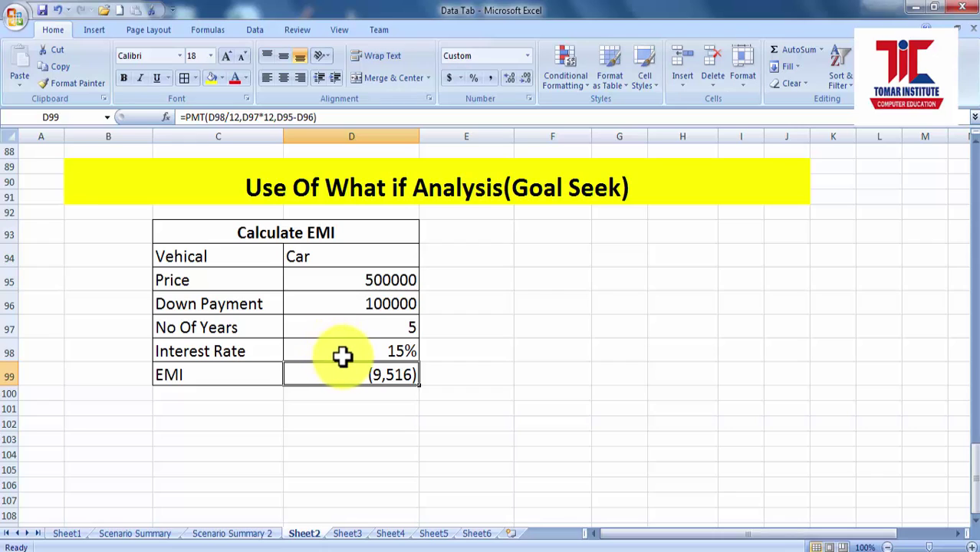
Step: Change the car's price in D95 to 700000
{"action": "left_click", "coordinate": [377, 280]}
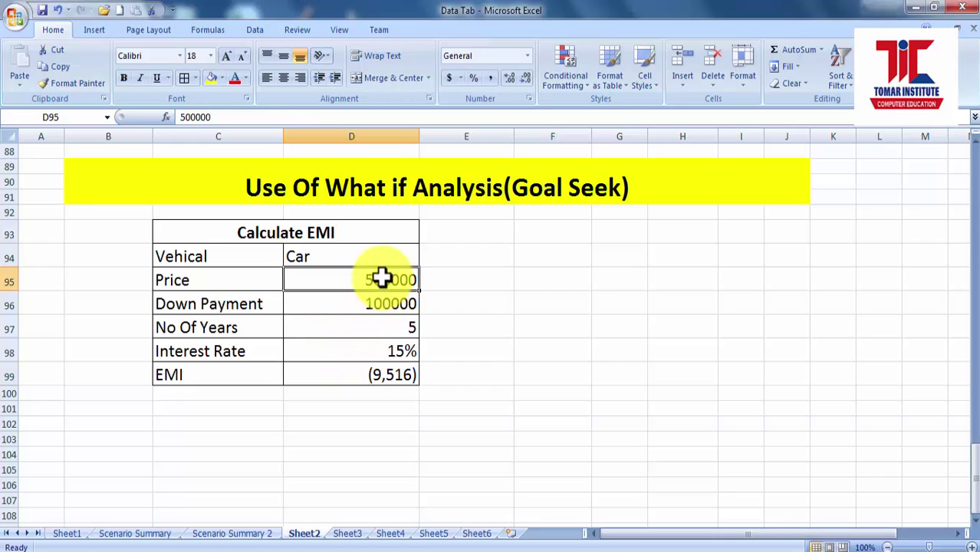
{"action": "double_click", "coordinate": [373, 280]}
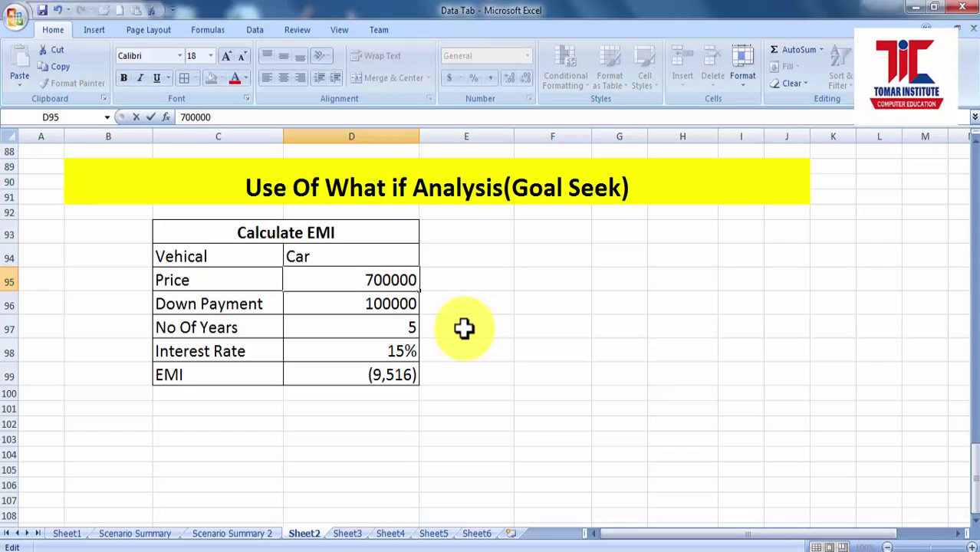
{"action": "key", "text": "Return"}
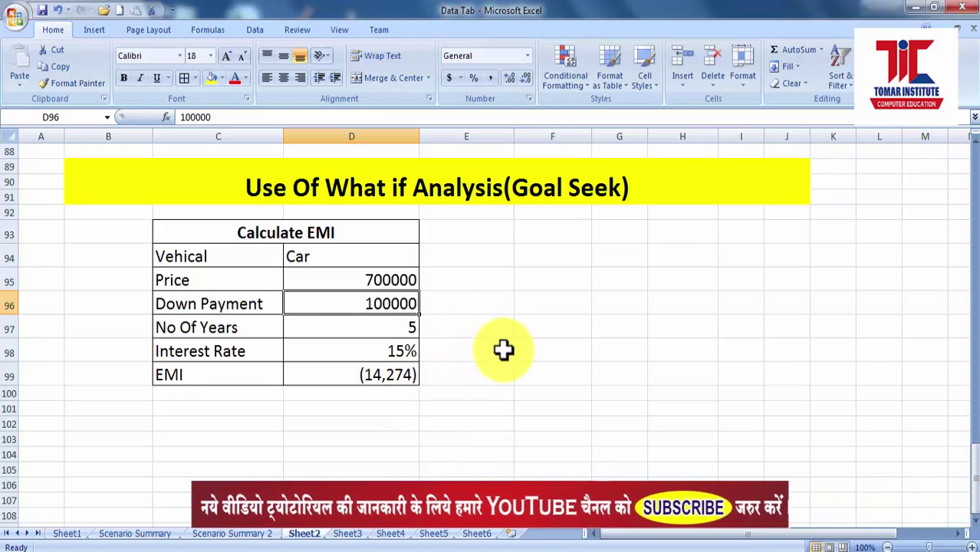
Step: Copy the Calculate EMI table in C93:D99 and paste it into F93:I99
{"action": "left_click_drag", "start_coordinate": [260, 232], "coordinate": [262, 368]}
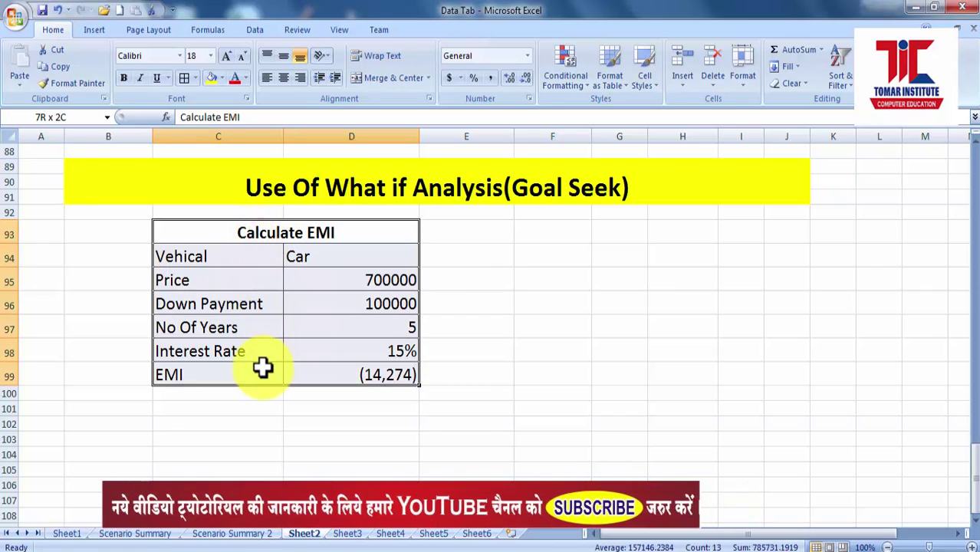
{"action": "key", "text": "ctrl+c"}
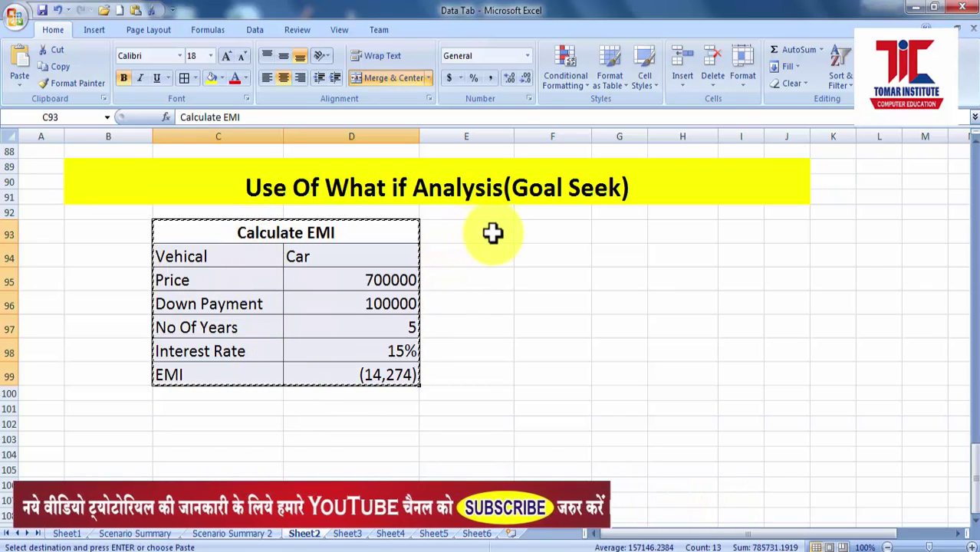
{"action": "left_click_drag", "start_coordinate": [525, 232], "coordinate": [739, 381]}
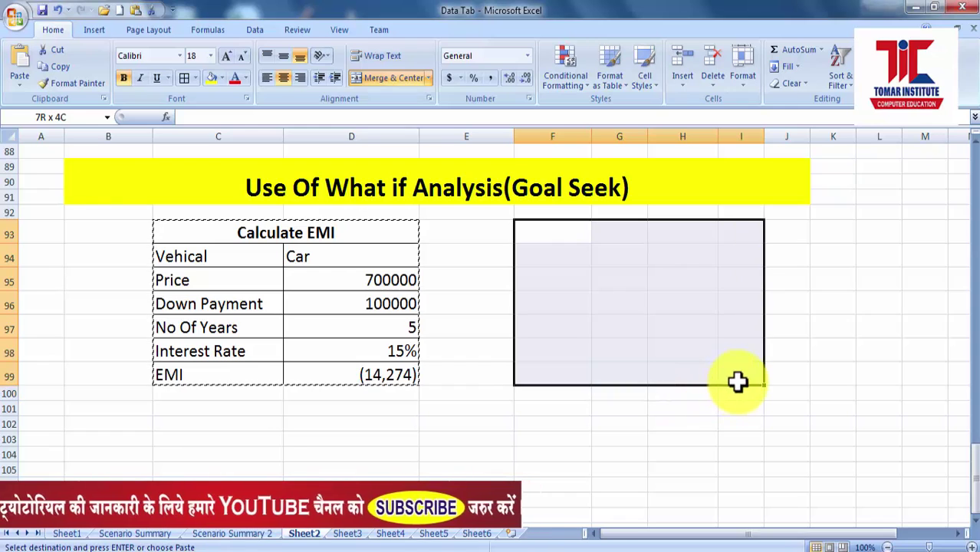
{"action": "key", "text": "ctrl+v"}
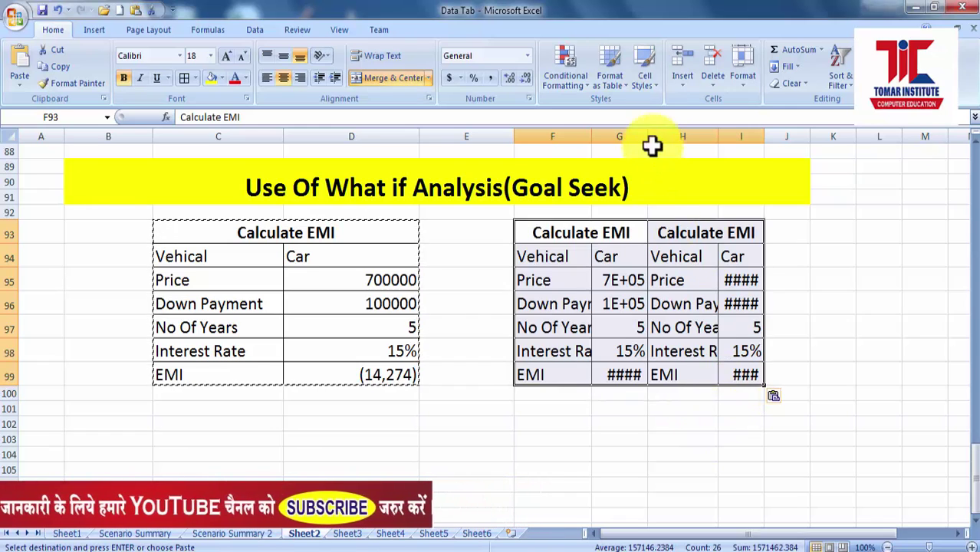
Step: Widen columns G and F so the pasted table's values and labels have more room
{"action": "left_click_drag", "start_coordinate": [648, 135], "coordinate": [662, 136]}
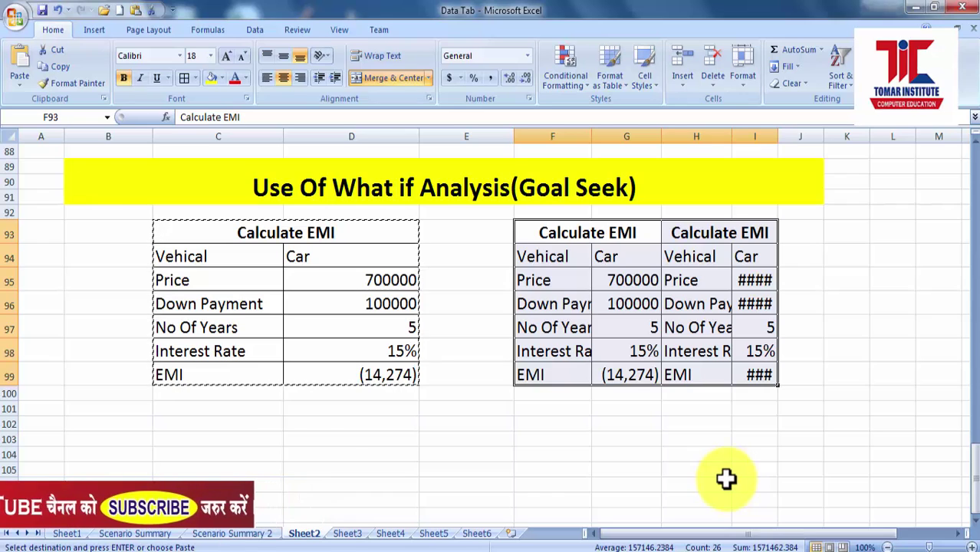
{"action": "left_click_drag", "start_coordinate": [662, 135], "coordinate": [705, 136]}
{"action": "left_click_drag", "start_coordinate": [588, 138], "coordinate": [619, 138]}
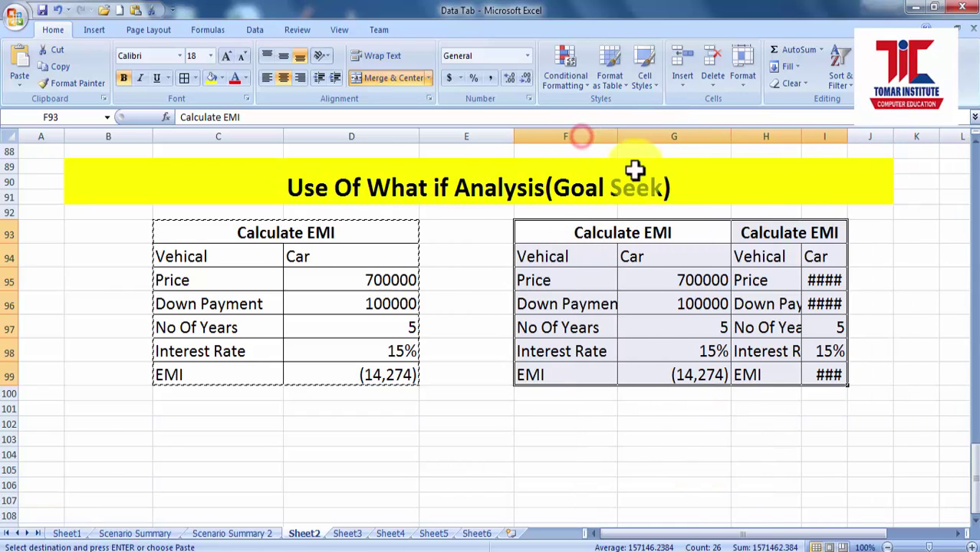
Step: Delete columns H and I containing the surplus table copy, and select the remaining copy's EMI cell G99
{"action": "left_click", "coordinate": [767, 513]}
{"action": "left_click", "coordinate": [754, 136]}
{"action": "left_click_drag", "start_coordinate": [754, 136], "coordinate": [831, 135]}
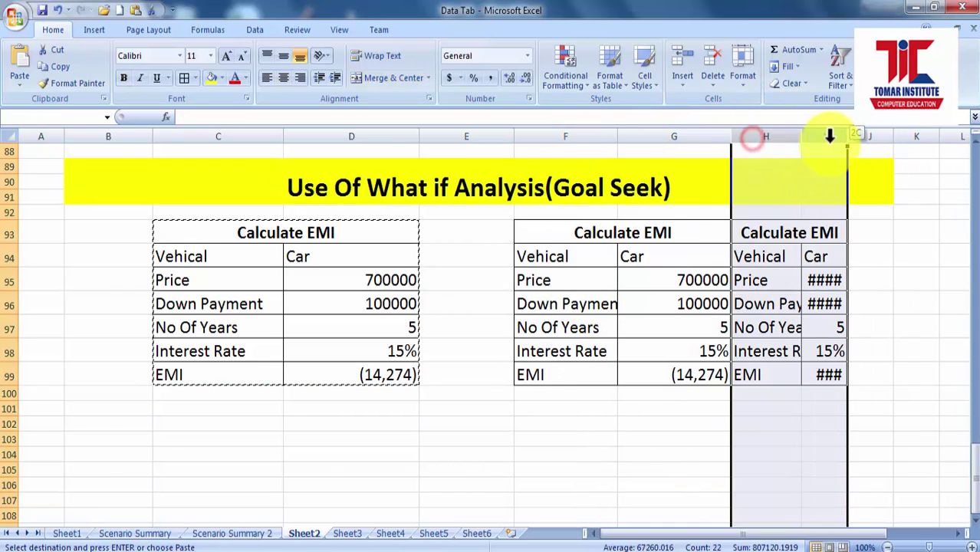
{"action": "right_click", "coordinate": [814, 136]}
{"action": "left_click", "coordinate": [839, 234]}
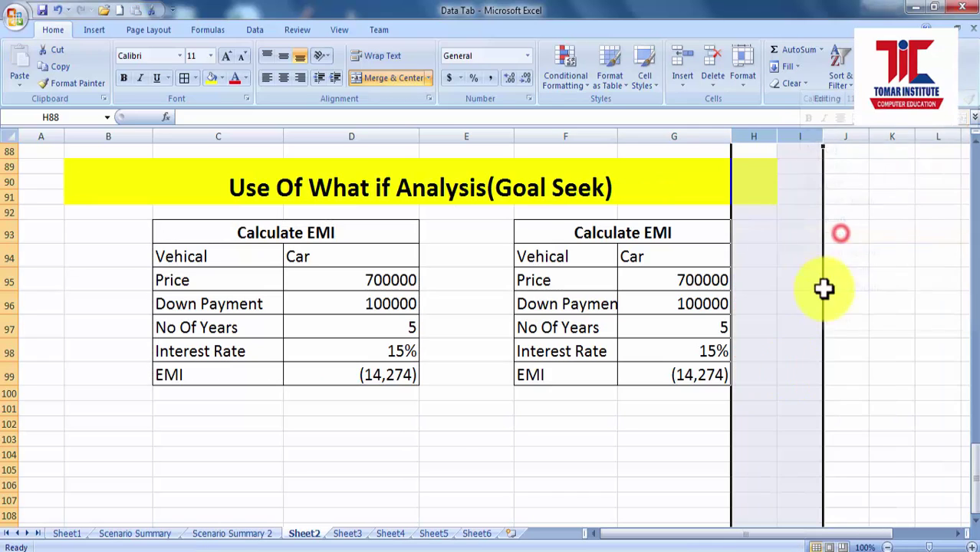
{"action": "left_click", "coordinate": [793, 393]}
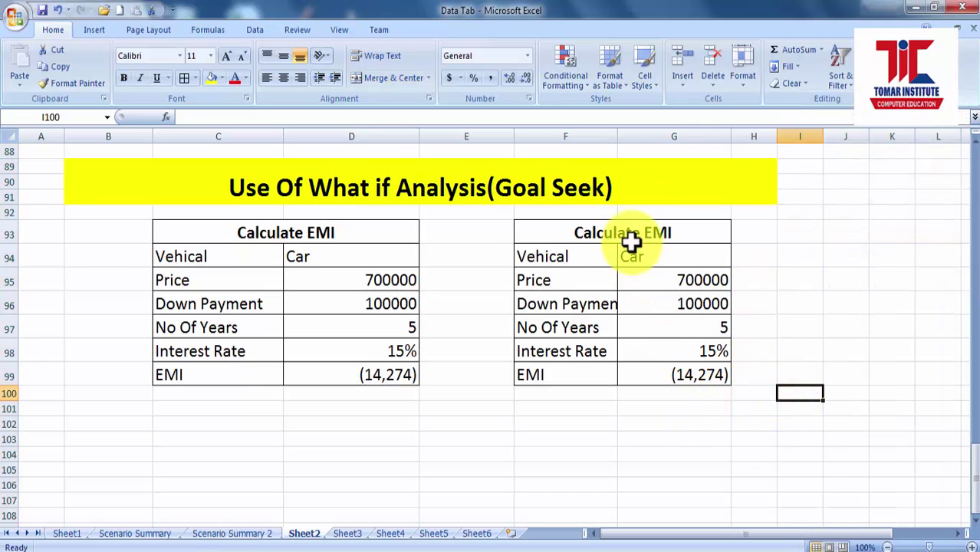
{"action": "left_click", "coordinate": [699, 384]}
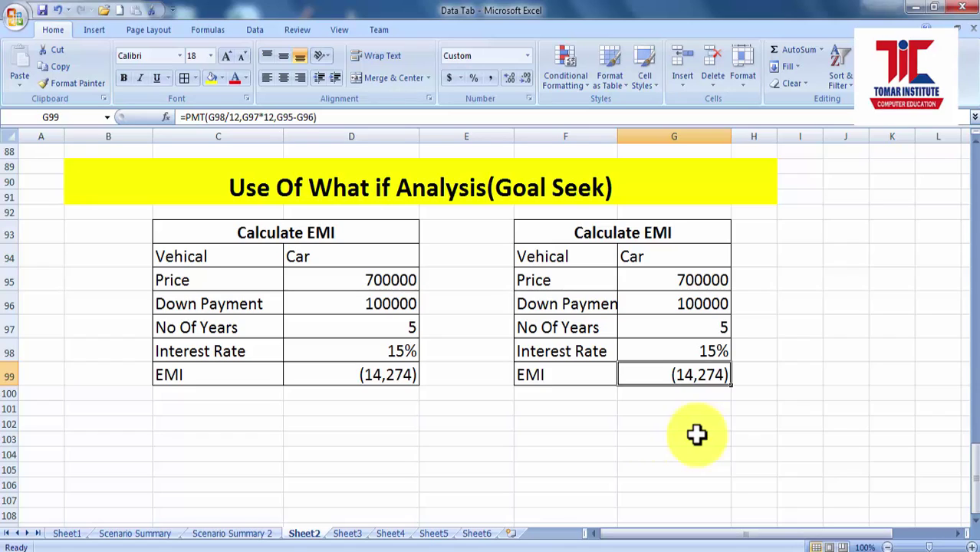
Step: Widen column F to fit the Down Payment label and clear the EMI formula from G99
{"action": "left_click", "coordinate": [715, 376]}
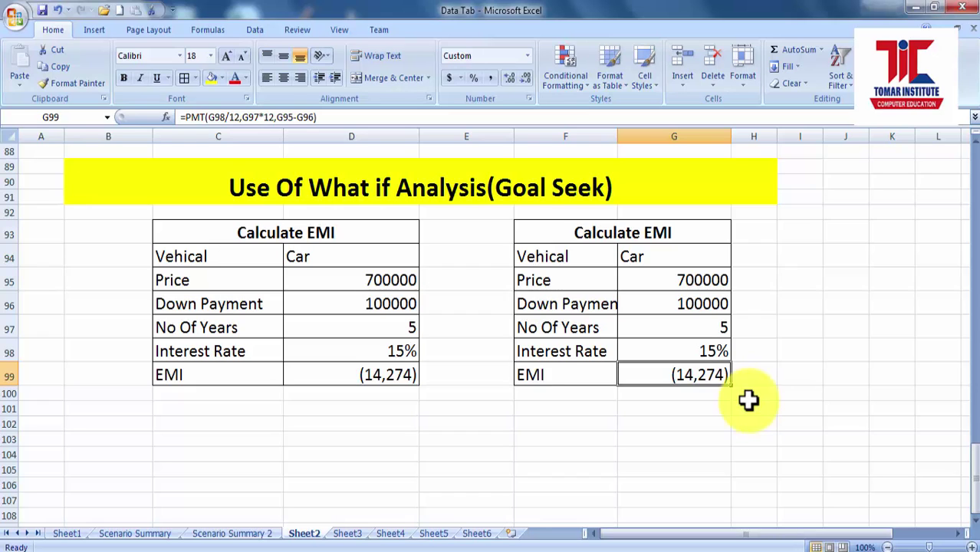
{"action": "left_click_drag", "start_coordinate": [618, 135], "coordinate": [629, 136]}
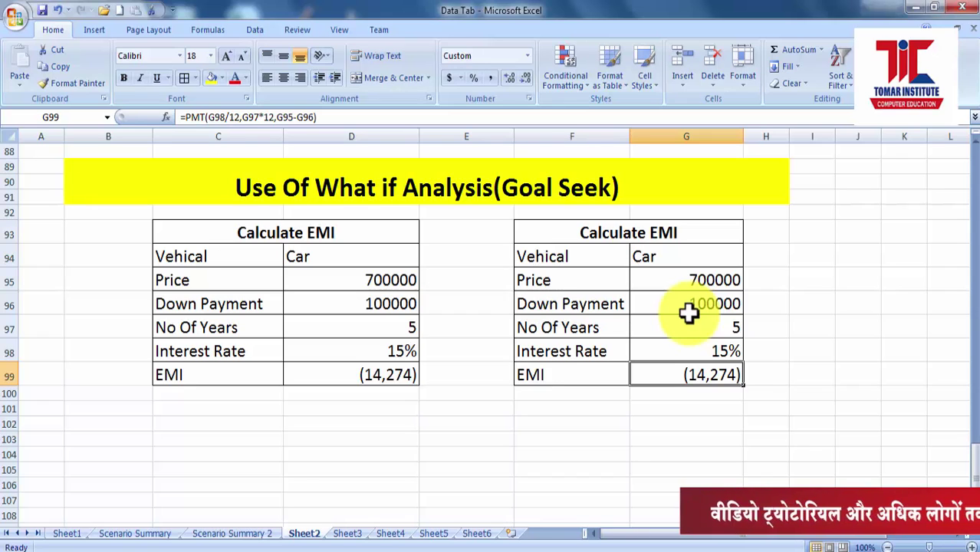
{"action": "left_click", "coordinate": [683, 373]}
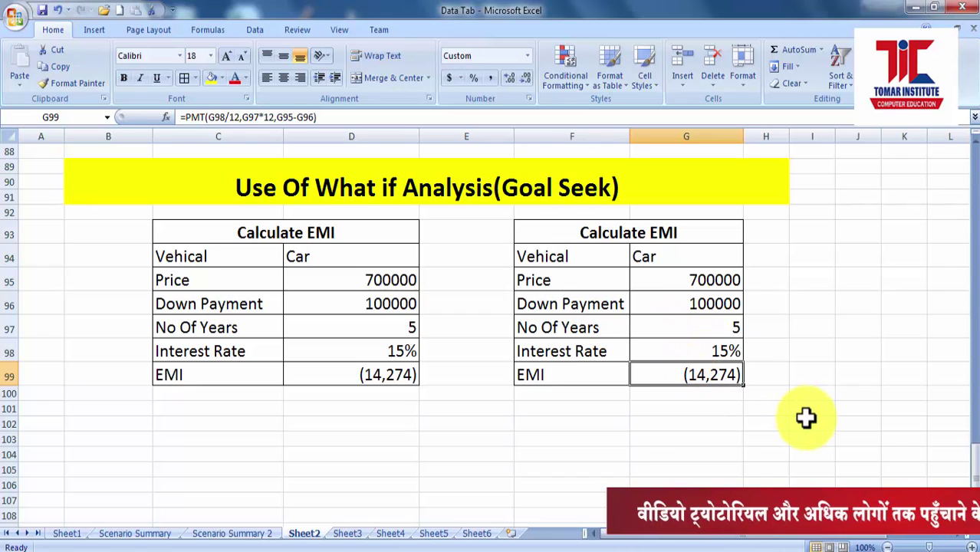
{"action": "key", "text": "Delete"}
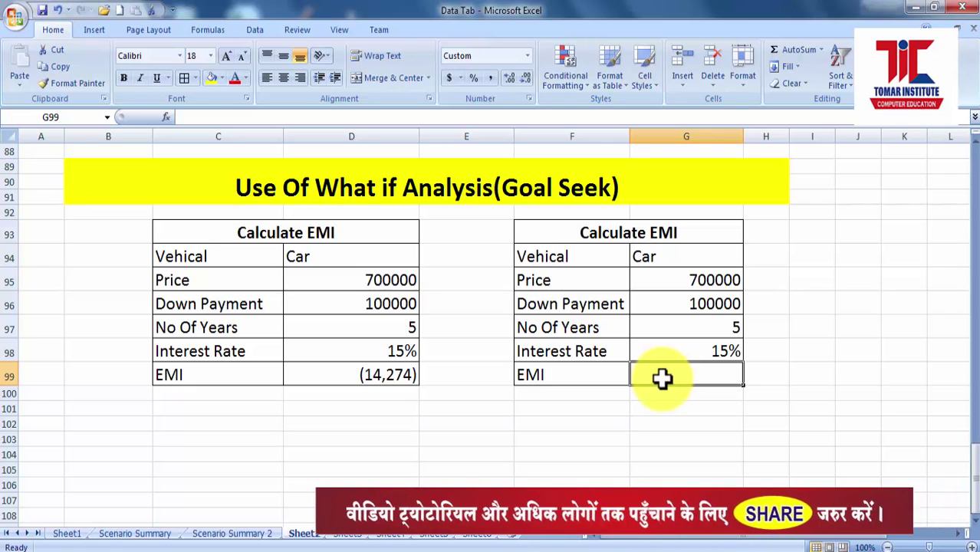
Step: Try a Goal Seek on the empty EMI cell G99 with target value 10000 by changing the down payment in G96
{"action": "left_click", "coordinate": [253, 29]}
{"action": "left_click", "coordinate": [648, 73]}
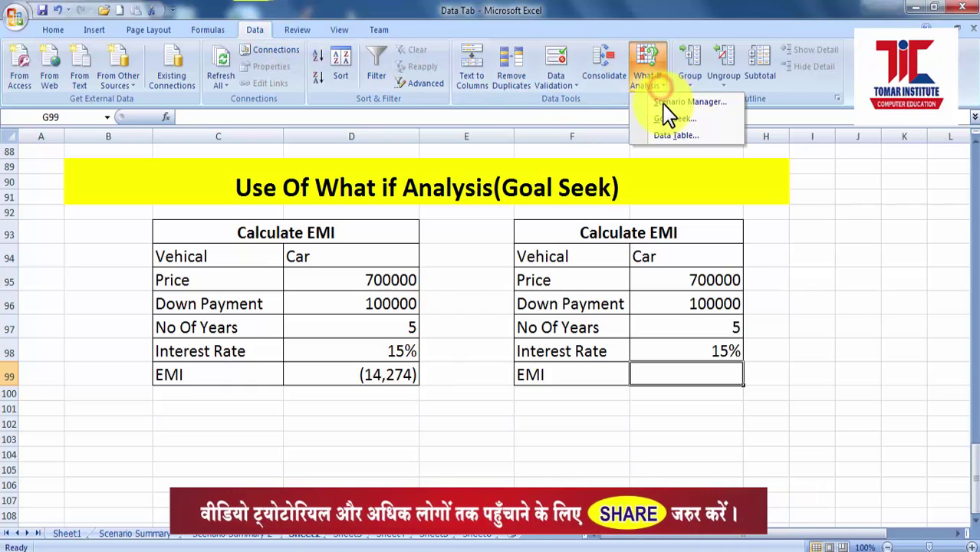
{"action": "left_click", "coordinate": [666, 118]}
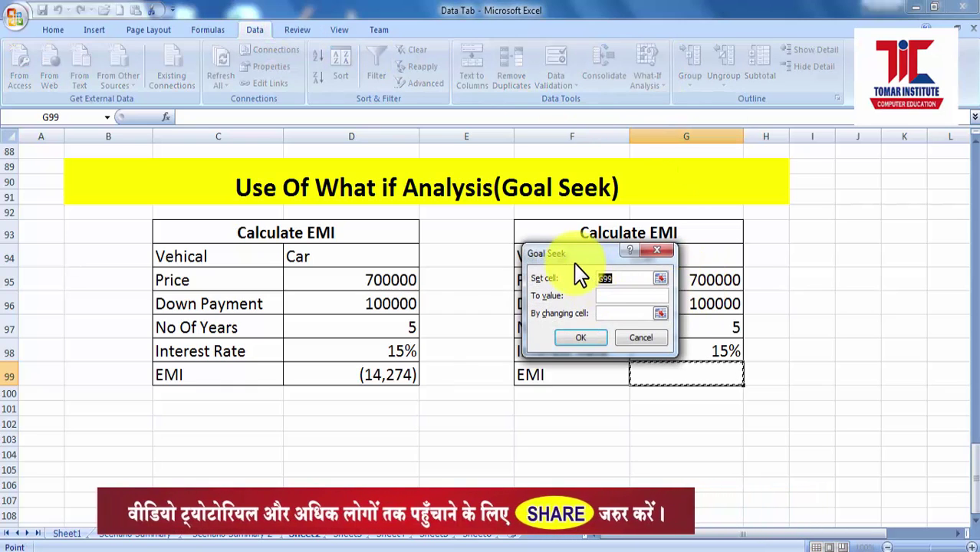
{"action": "left_click_drag", "start_coordinate": [569, 254], "coordinate": [473, 394]}
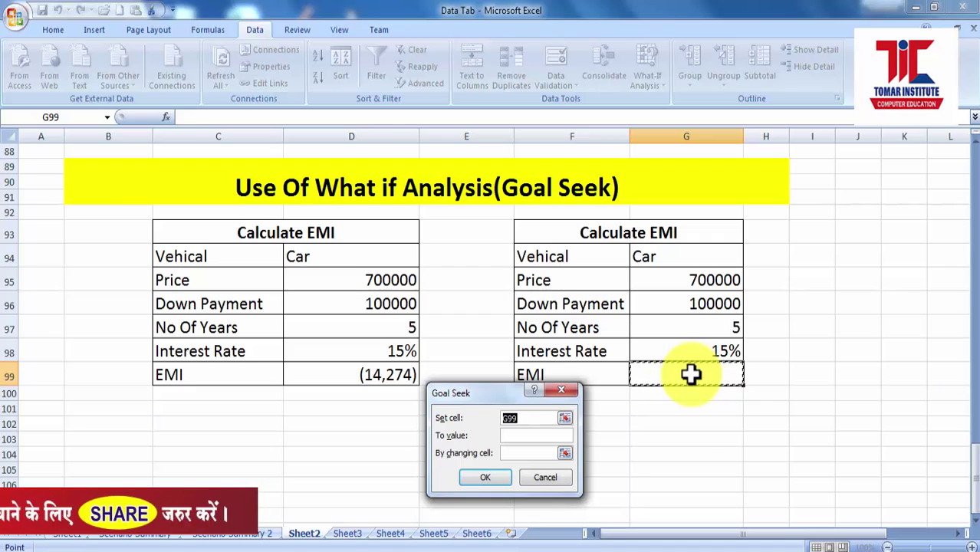
{"action": "left_click", "coordinate": [527, 435]}
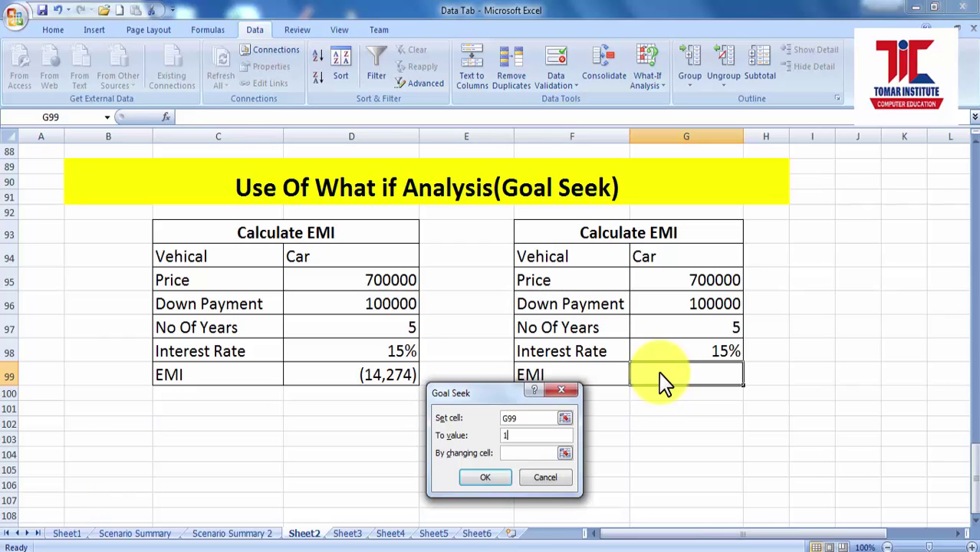
{"action": "type", "text": "10000"}
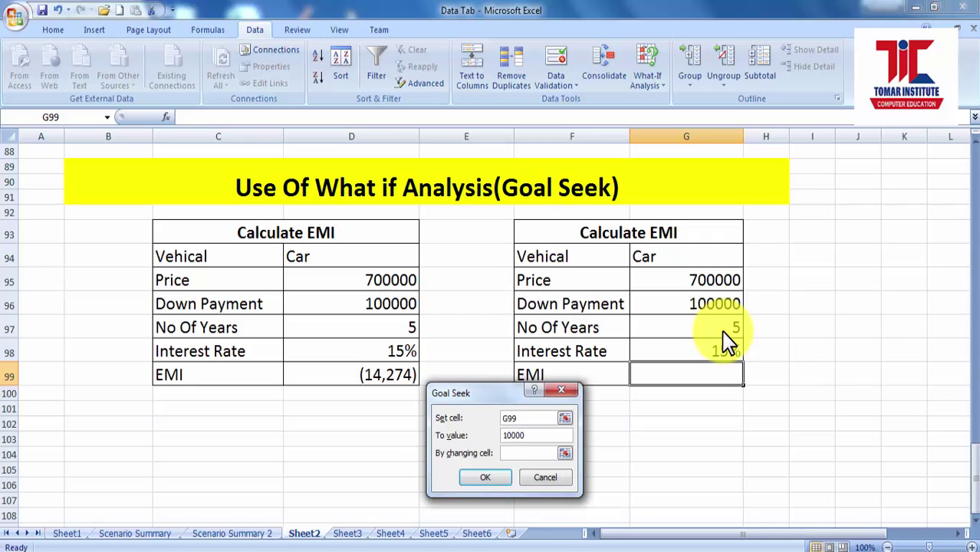
{"action": "left_click", "coordinate": [564, 454]}
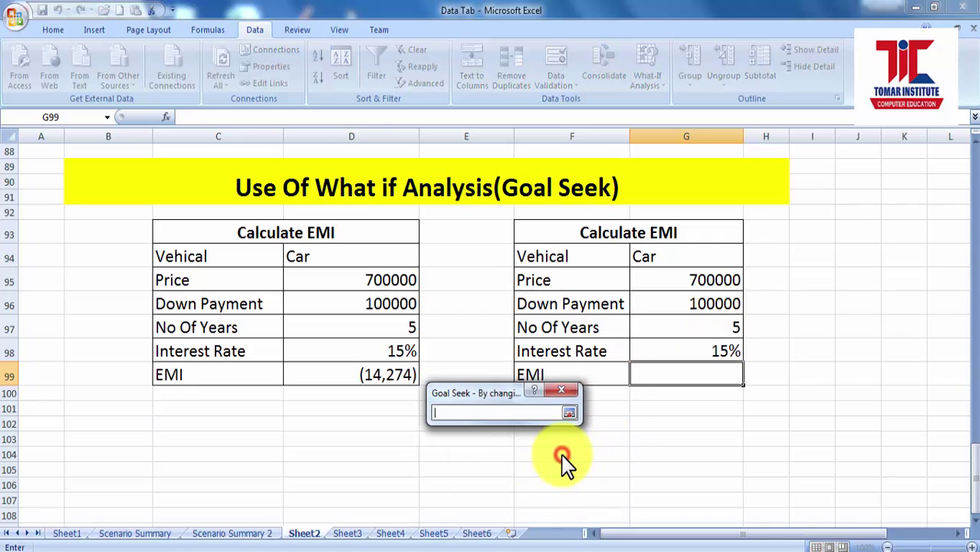
{"action": "left_click", "coordinate": [569, 413]}
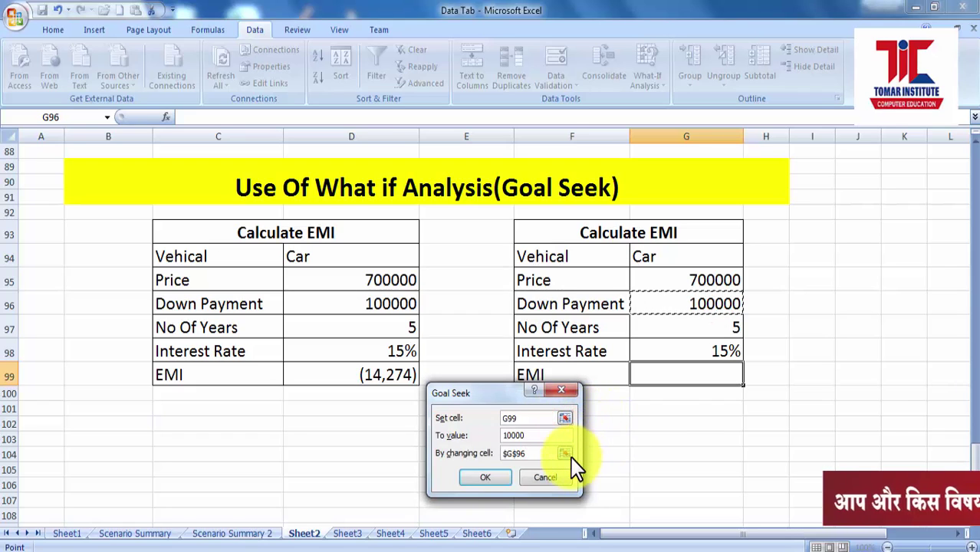
{"action": "left_click", "coordinate": [474, 480]}
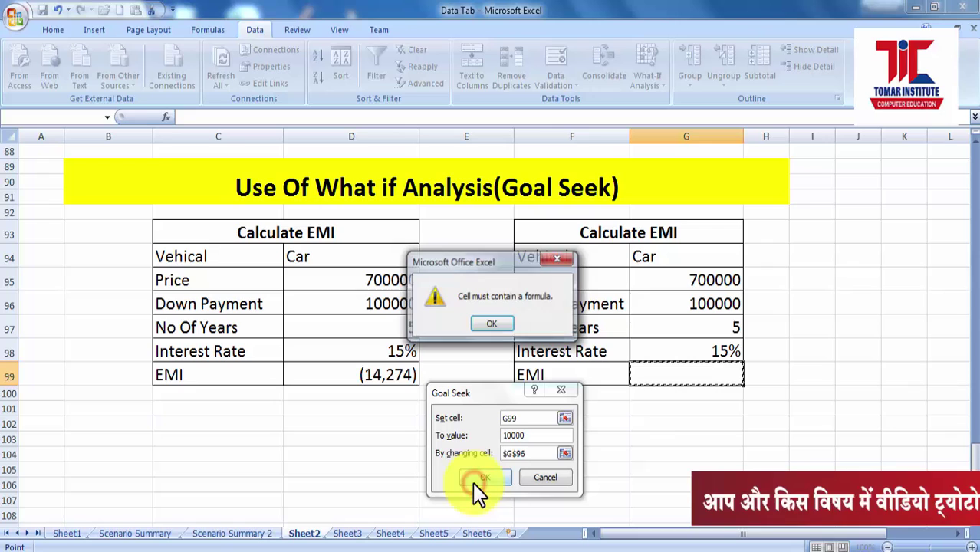
Step: Dismiss the alert, retry the Goal Seek with the same settings, and cancel it
{"action": "left_click", "coordinate": [492, 324]}
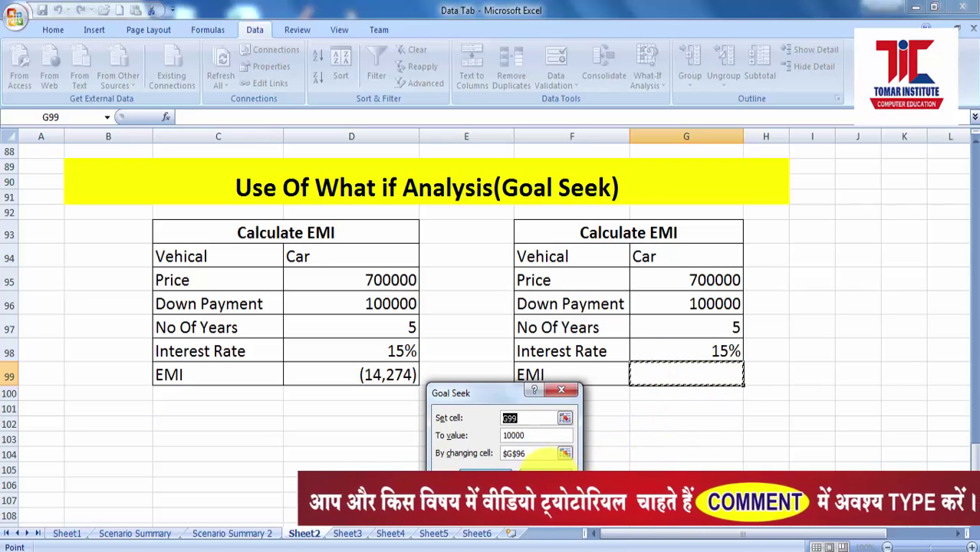
{"action": "left_click", "coordinate": [486, 476]}
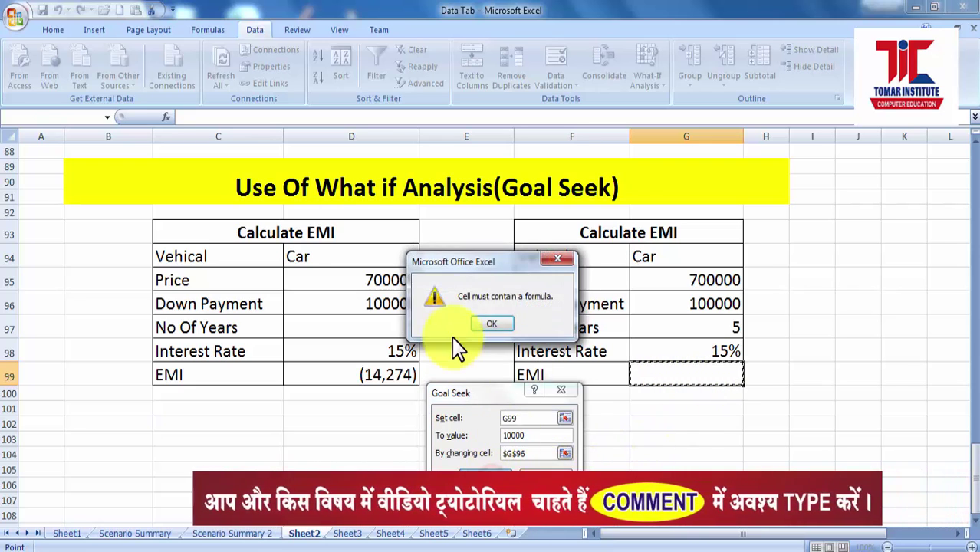
{"action": "left_click", "coordinate": [495, 326]}
{"action": "left_click", "coordinate": [546, 473]}
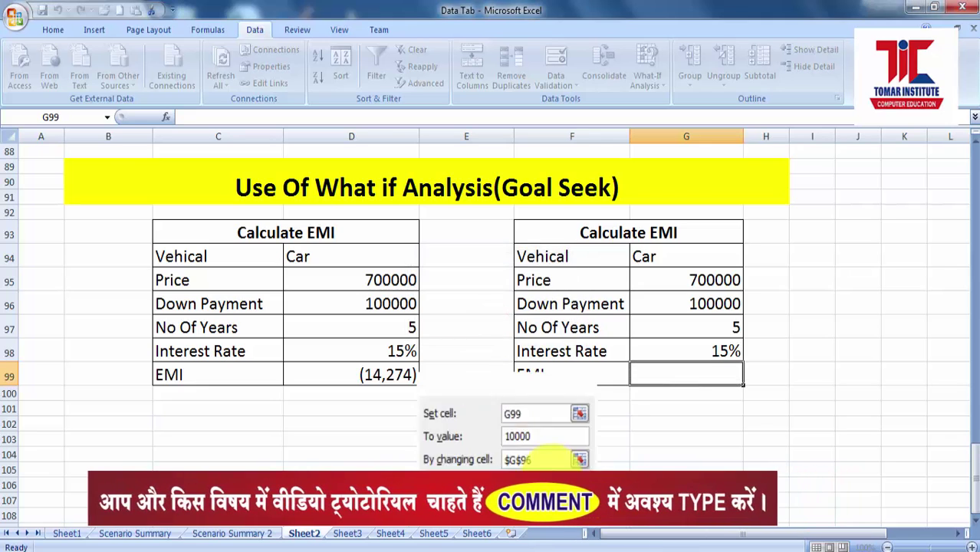
Step: Copy the EMI formula from D99 into G99 of the second table
{"action": "left_click", "coordinate": [414, 375]}
{"action": "key", "text": "ctrl+c"}
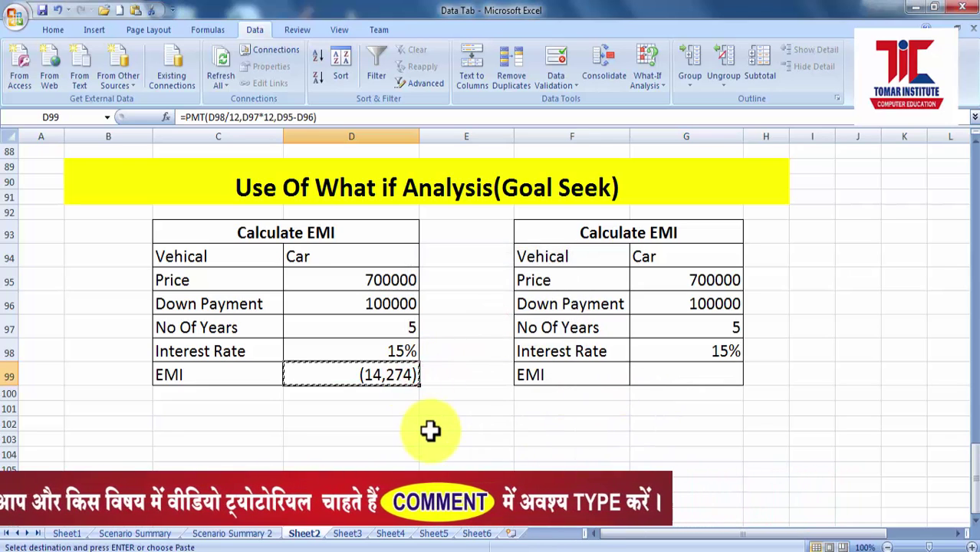
{"action": "left_click", "coordinate": [644, 379]}
{"action": "key", "text": "ctrl+v"}
{"action": "left_click", "coordinate": [663, 420]}
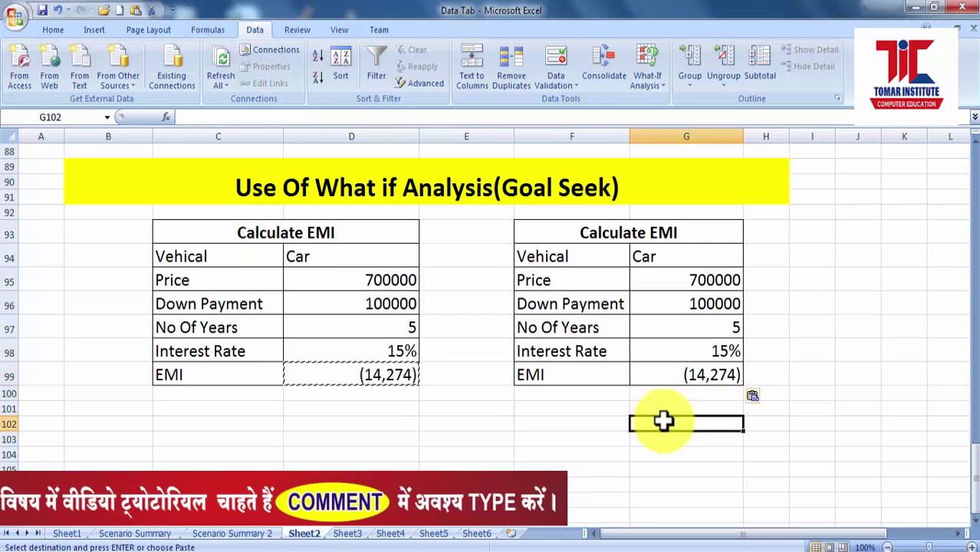
Step: Run Goal Seek to set the EMI in G99 to 10000 by changing the down payment in G96, and accept the solution
{"action": "left_click", "coordinate": [675, 376]}
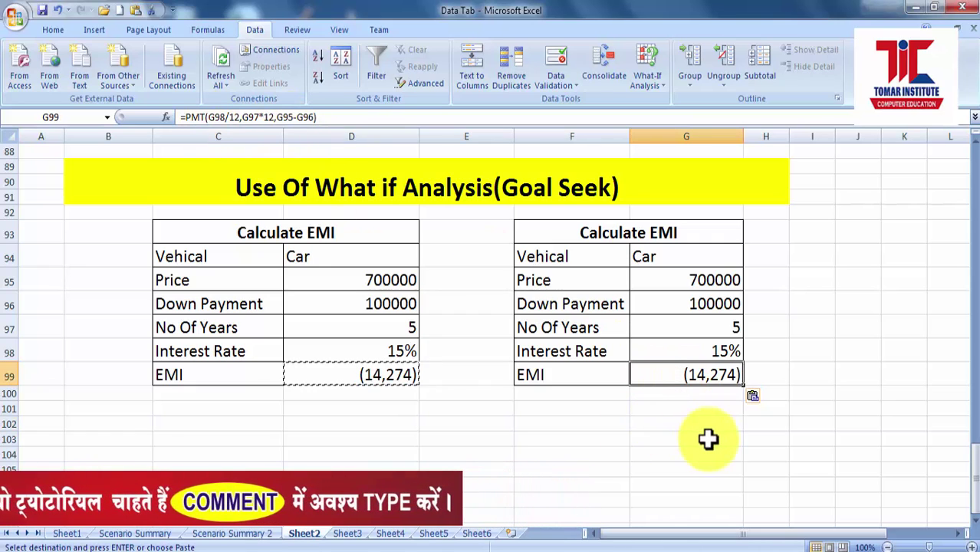
{"action": "left_click", "coordinate": [659, 86]}
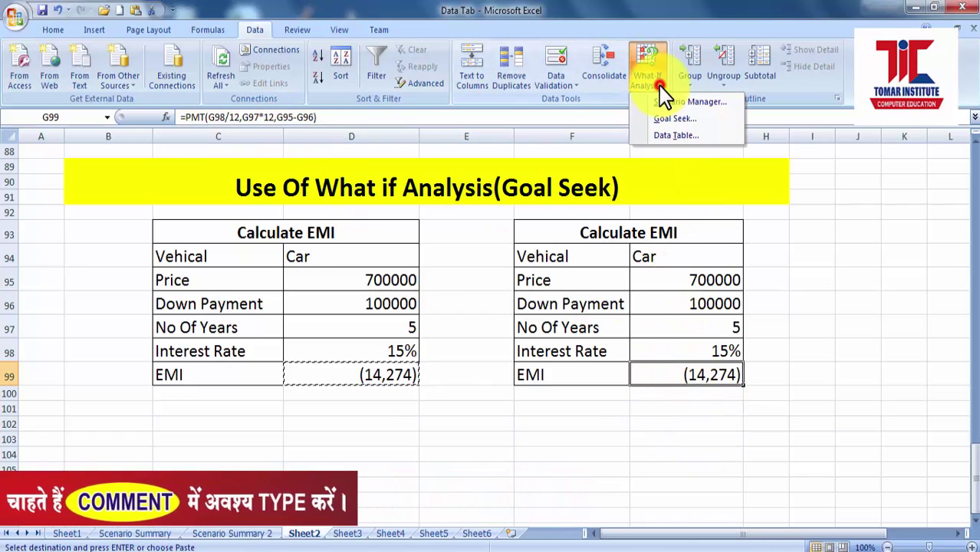
{"action": "left_click", "coordinate": [662, 119]}
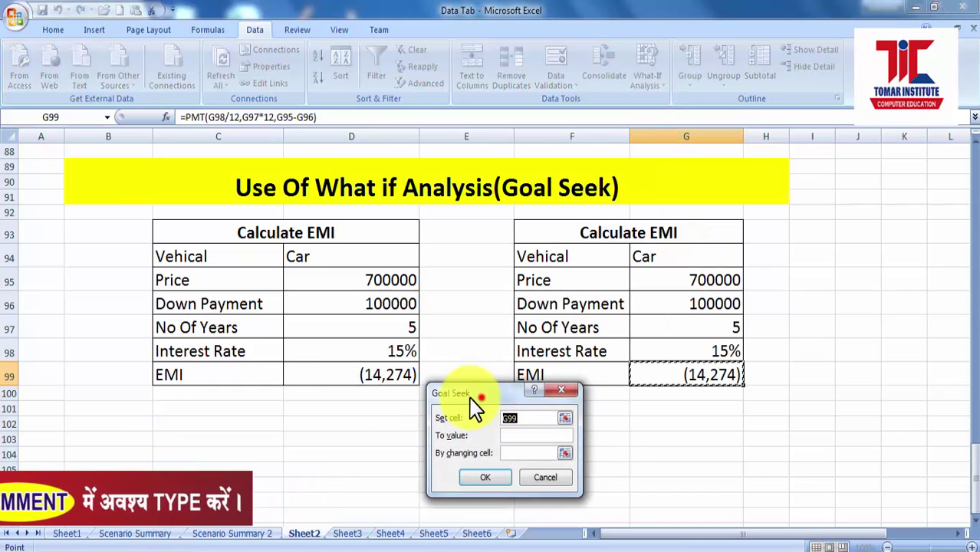
{"action": "left_click_drag", "start_coordinate": [469, 395], "coordinate": [428, 396]}
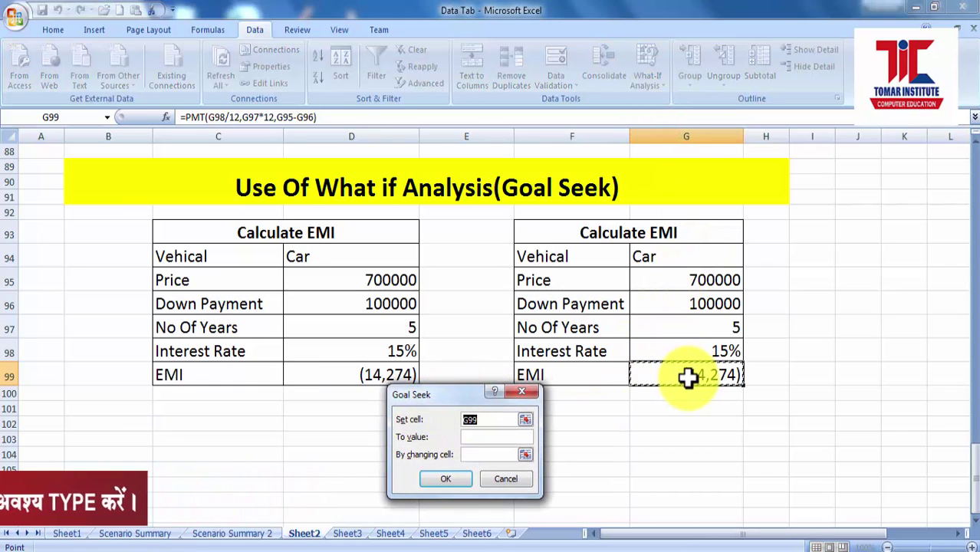
{"action": "left_click", "coordinate": [518, 437]}
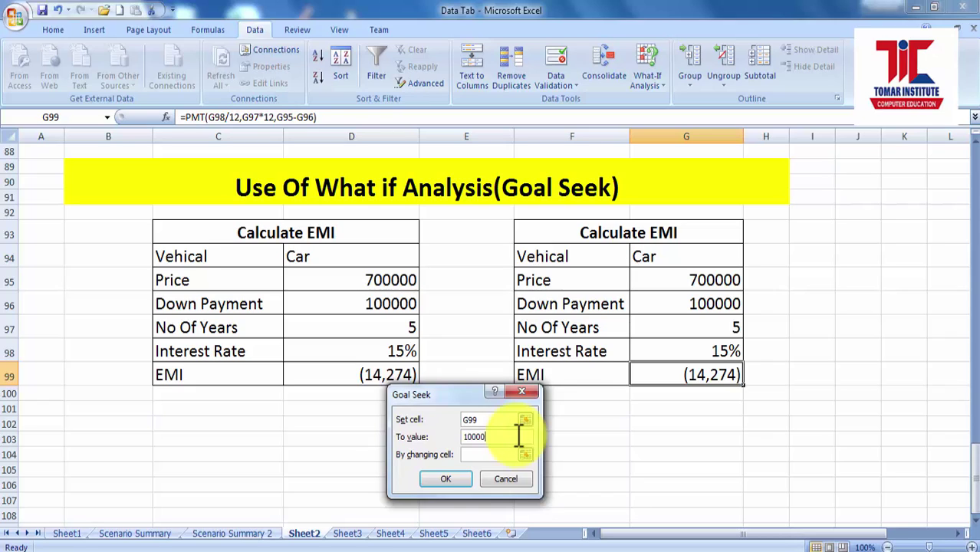
{"action": "left_click", "coordinate": [524, 457]}
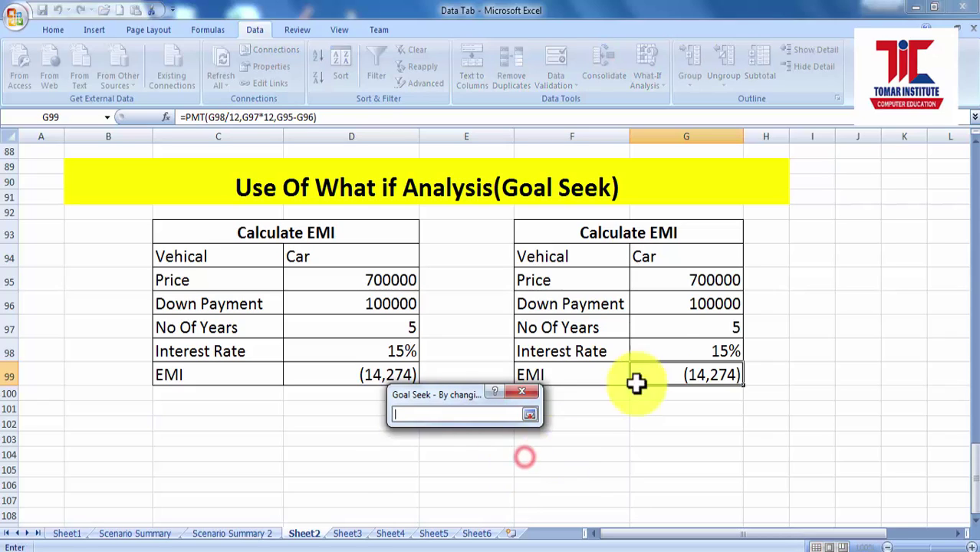
{"action": "left_click", "coordinate": [689, 305]}
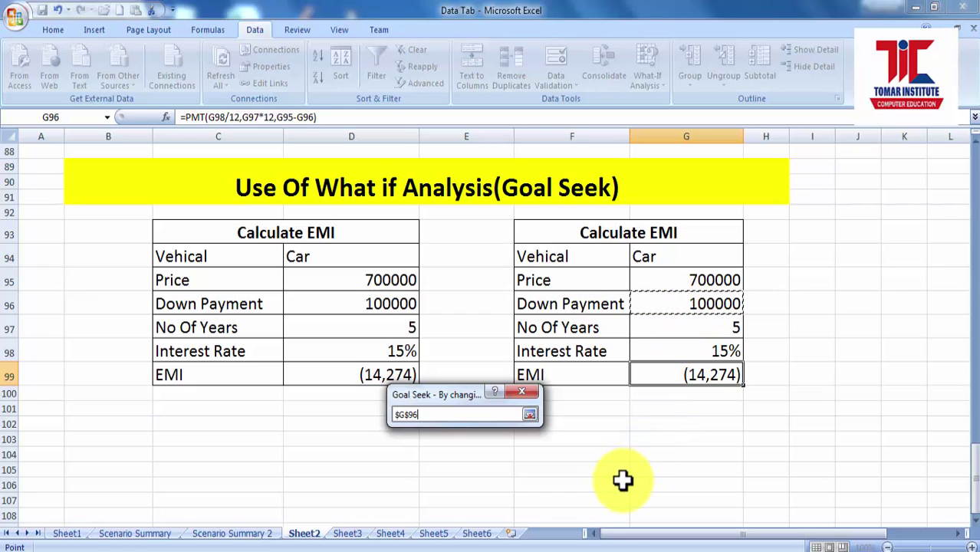
{"action": "left_click", "coordinate": [529, 415]}
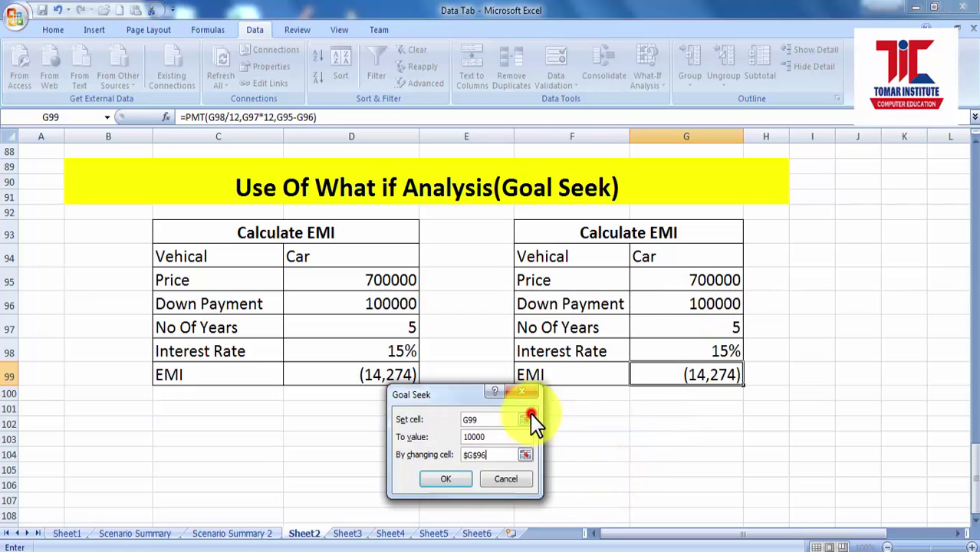
{"action": "left_click", "coordinate": [457, 480]}
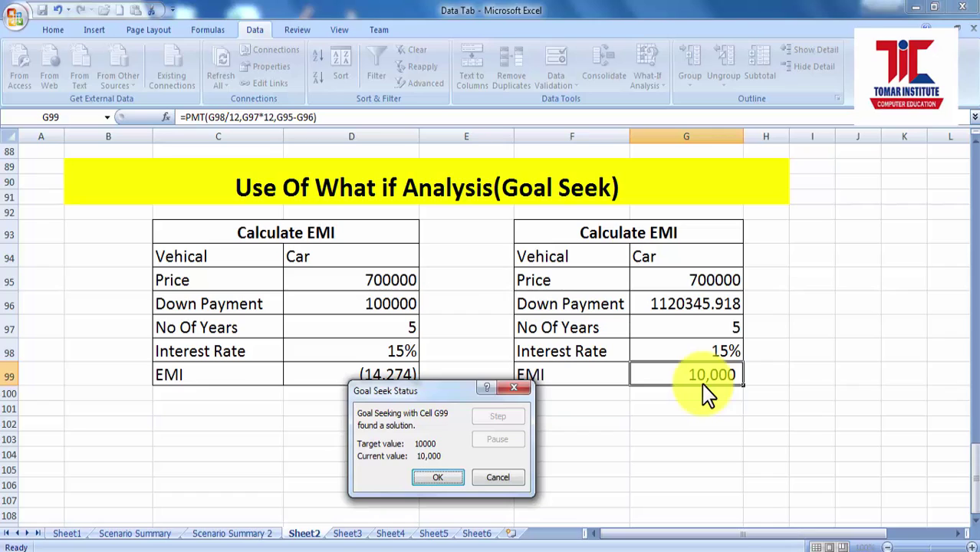
{"action": "left_click", "coordinate": [422, 479]}
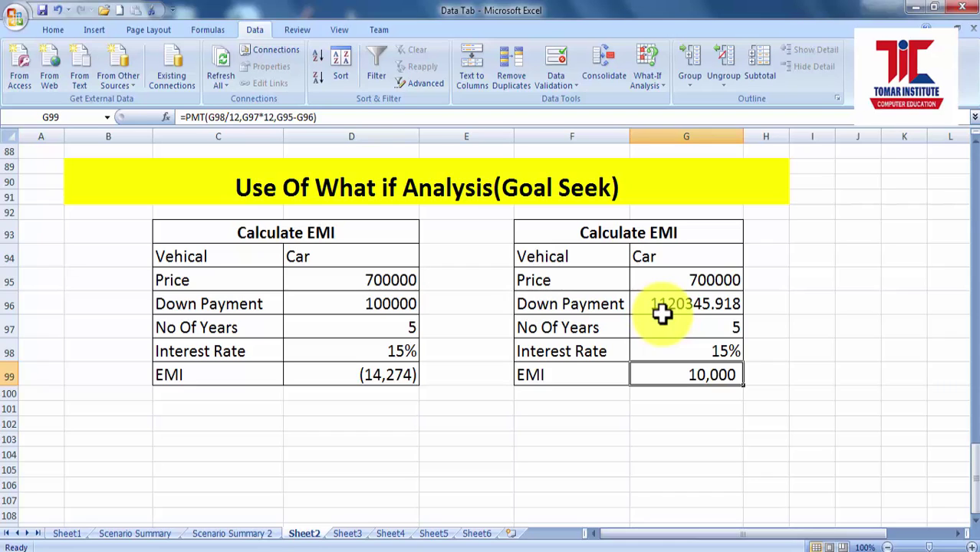
Step: Reduce the down payment in G96 to zero displayed decimal places
{"action": "left_click", "coordinate": [735, 304]}
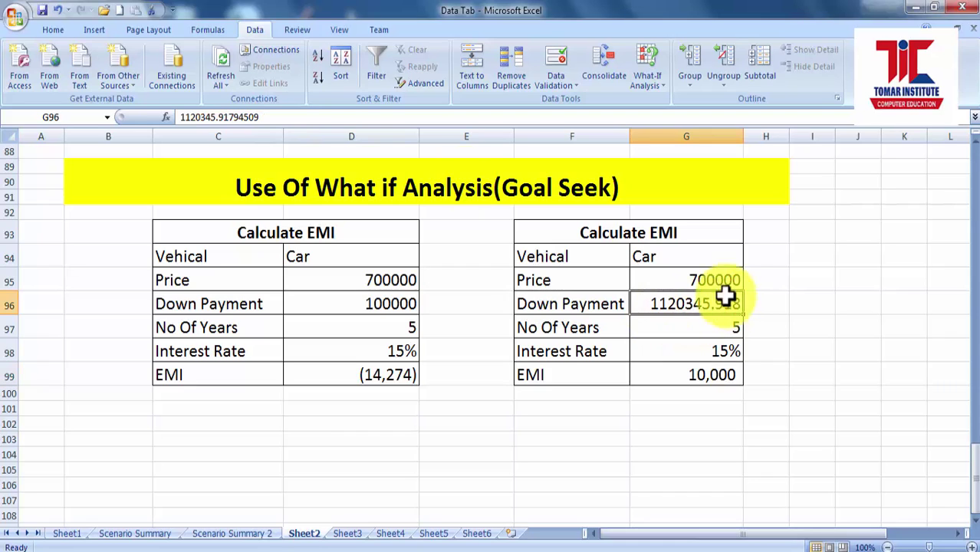
{"action": "left_click", "coordinate": [53, 30]}
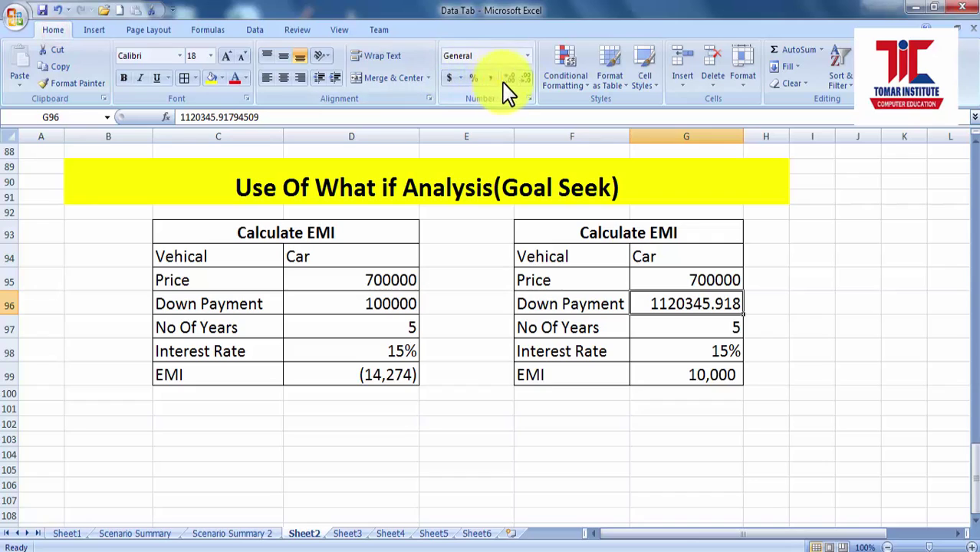
{"action": "left_click", "coordinate": [525, 79]}
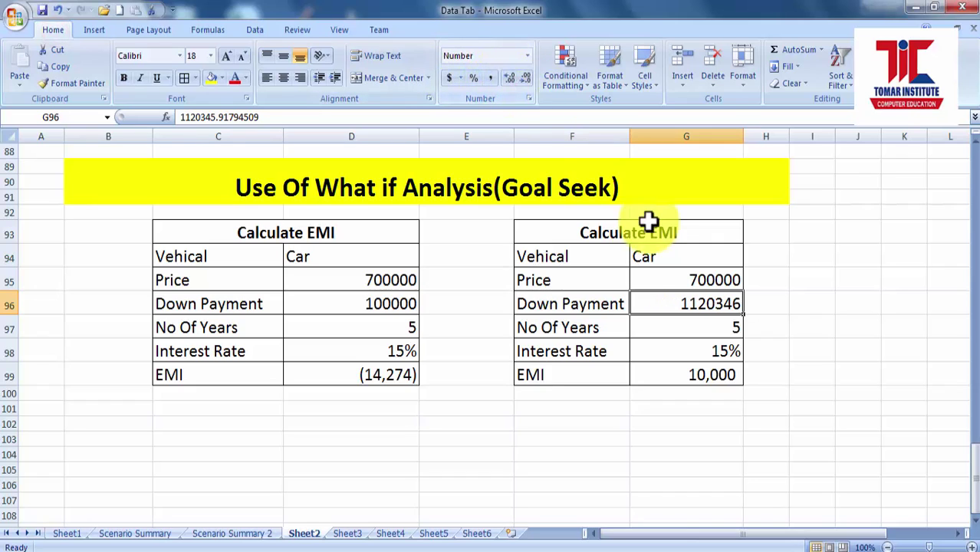
Step: Compare the second table's price, down payment, interest rate and EMI with the original table's down payment
{"action": "left_click", "coordinate": [695, 280]}
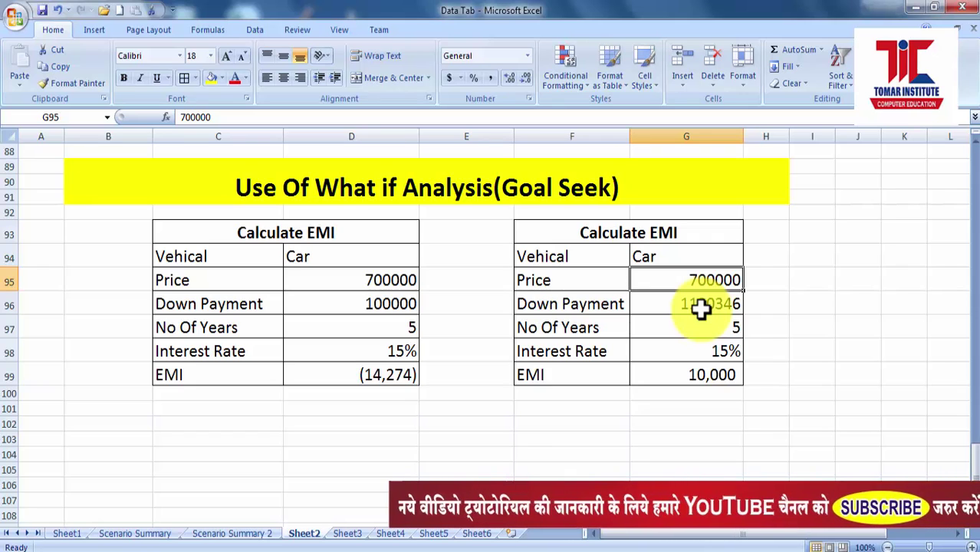
{"action": "left_click", "coordinate": [706, 374]}
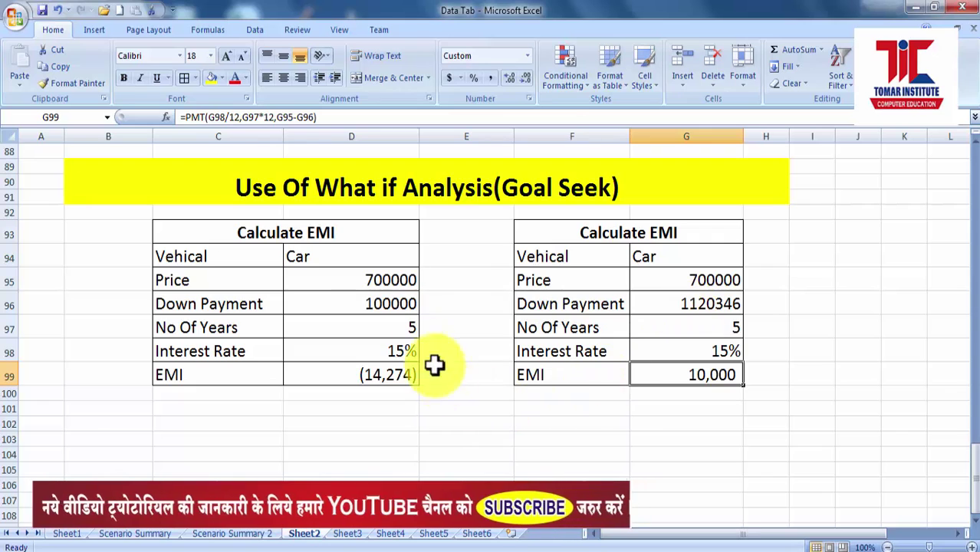
{"action": "left_click", "coordinate": [378, 308]}
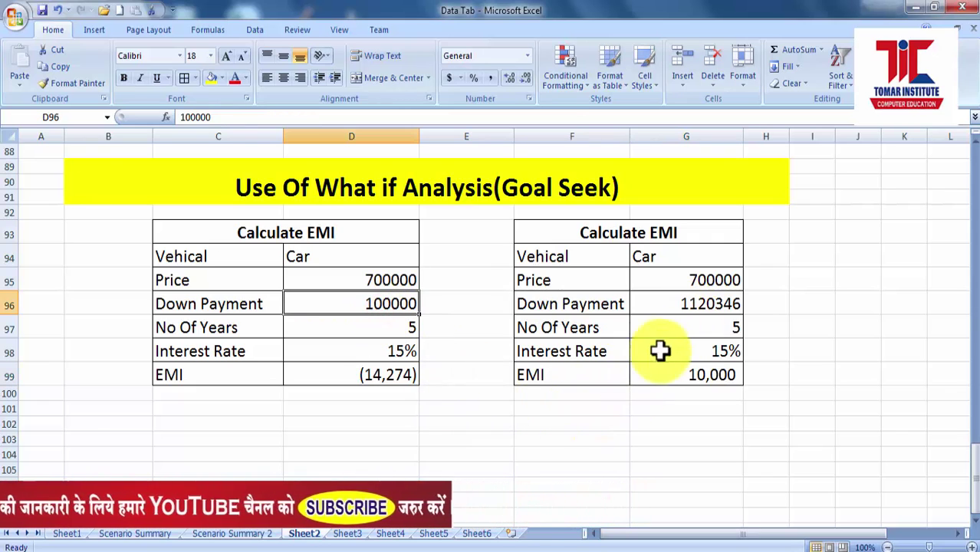
{"action": "left_click", "coordinate": [696, 304]}
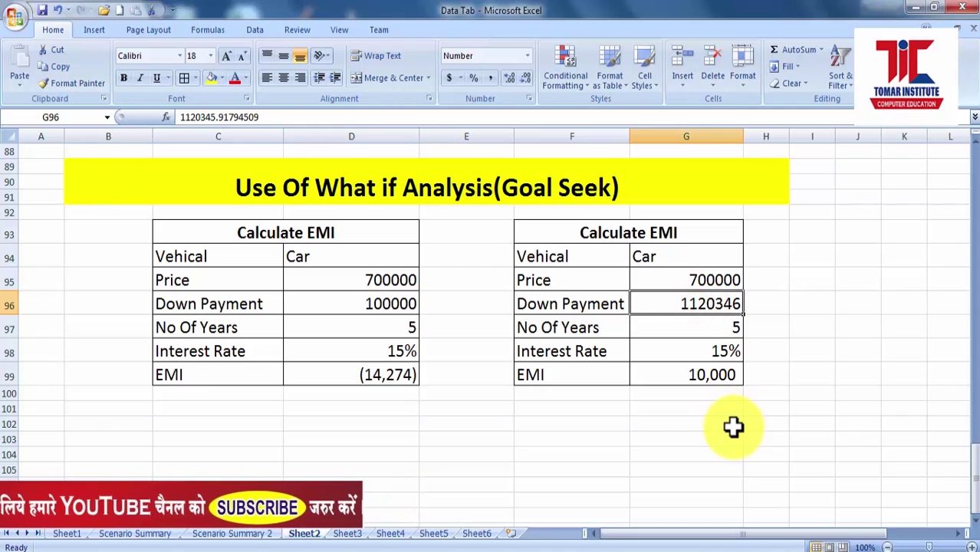
{"action": "left_click", "coordinate": [724, 350]}
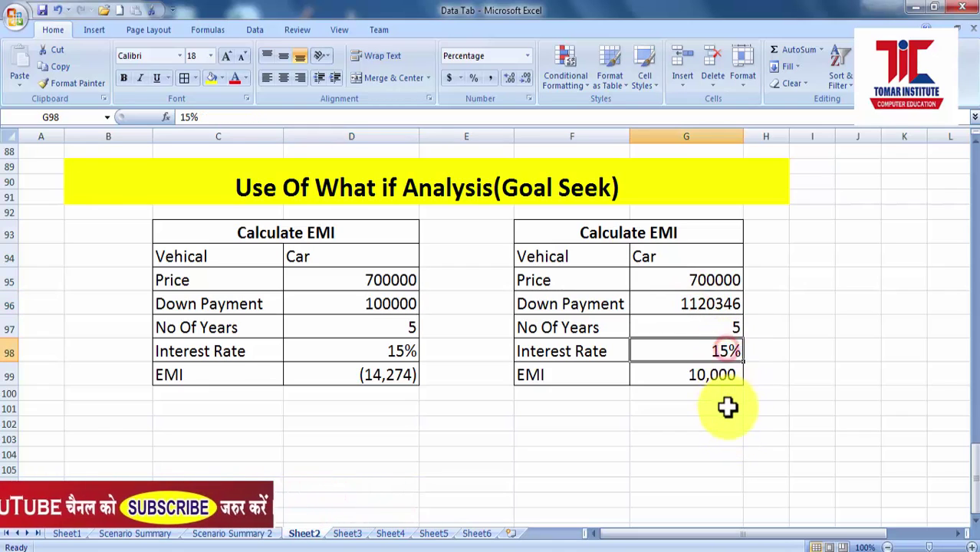
Step: Examine the number of years in G97 against the EMI formula in G99 of the second table
{"action": "left_click", "coordinate": [725, 327]}
{"action": "left_click", "coordinate": [722, 376]}
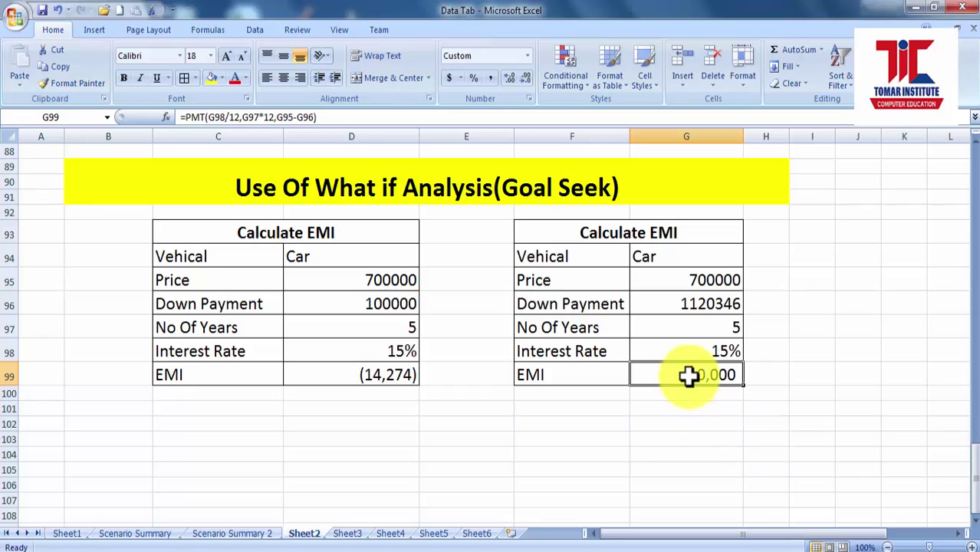
{"action": "left_click", "coordinate": [724, 327]}
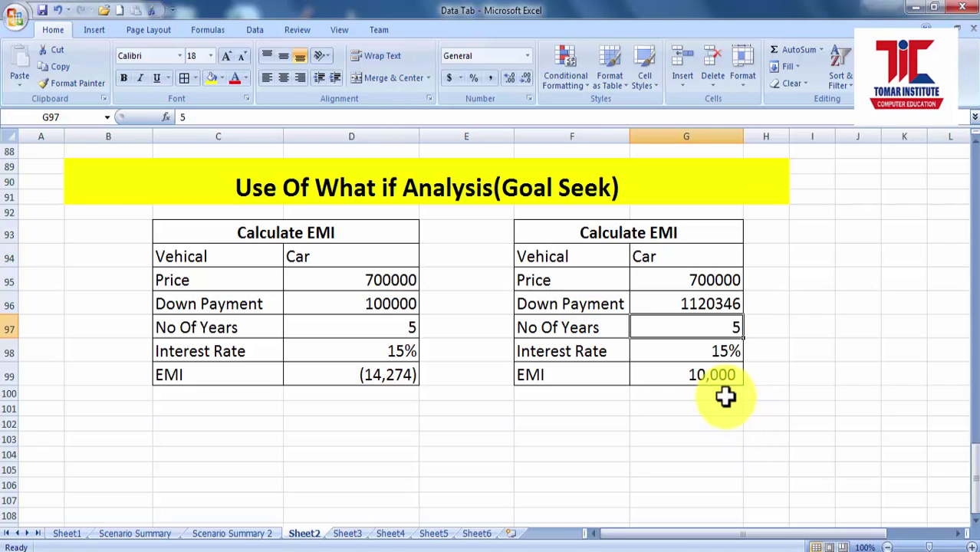
{"action": "left_click", "coordinate": [713, 375]}
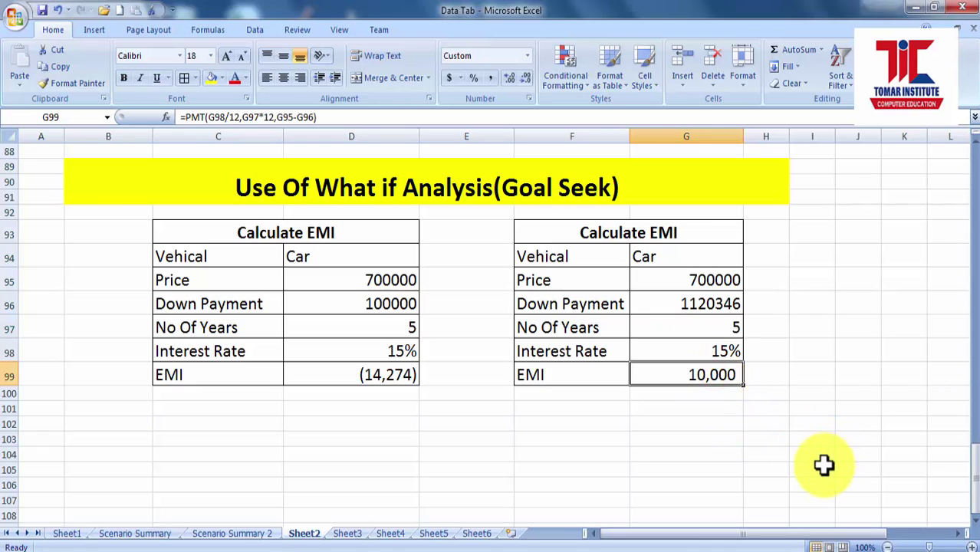
{"action": "left_click", "coordinate": [713, 328]}
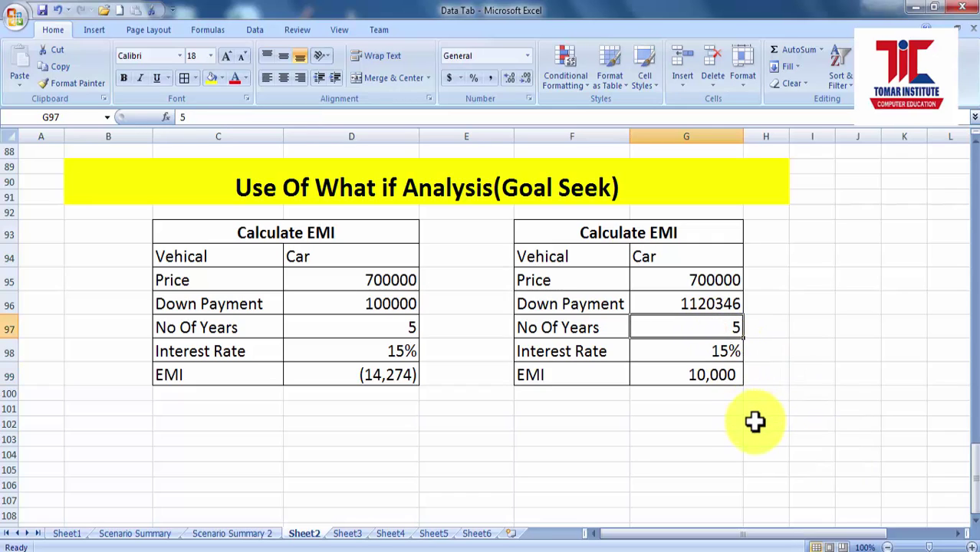
Step: Run Goal Seek to set the EMI in G99 to 8000 by changing the number of years in G97, and accept the solution
{"action": "left_click", "coordinate": [718, 375]}
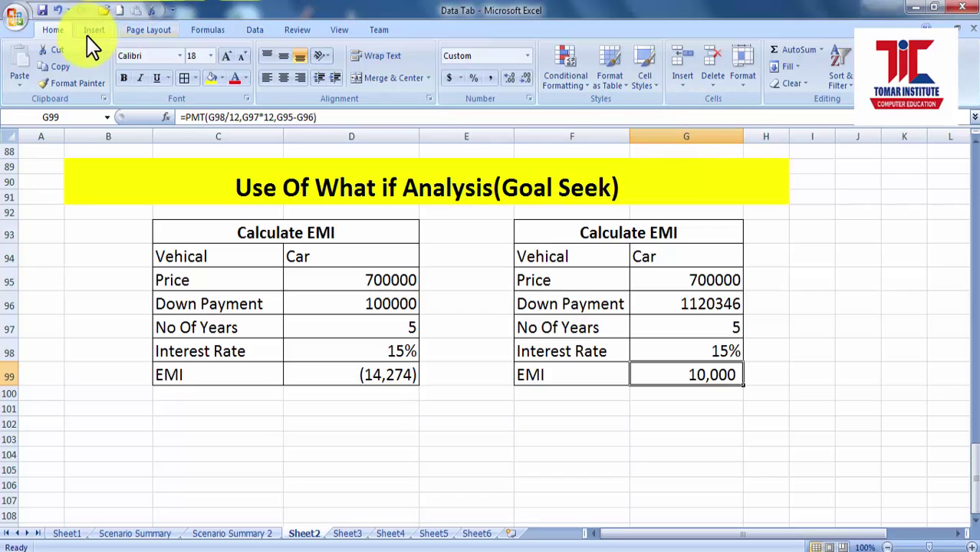
{"action": "left_click", "coordinate": [252, 29]}
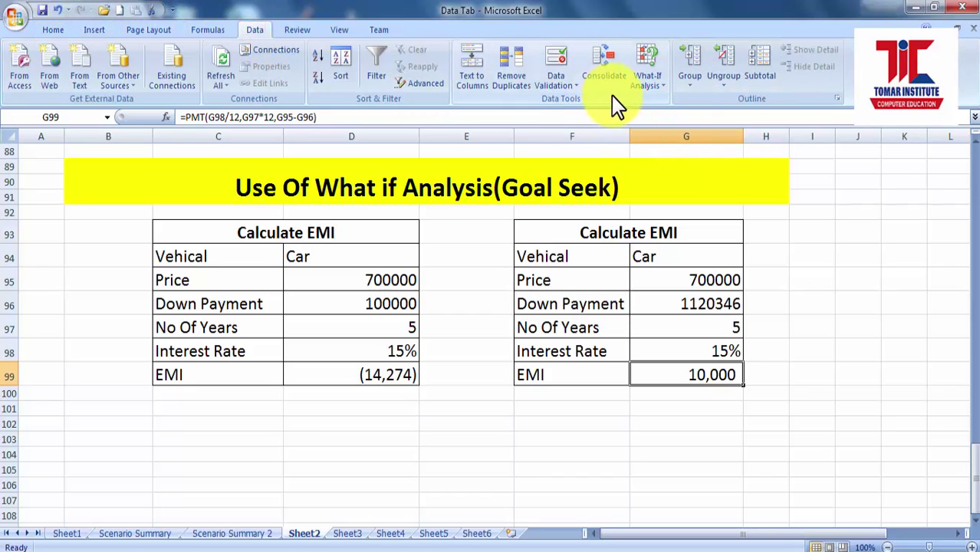
{"action": "left_click", "coordinate": [664, 96]}
{"action": "left_click", "coordinate": [672, 119]}
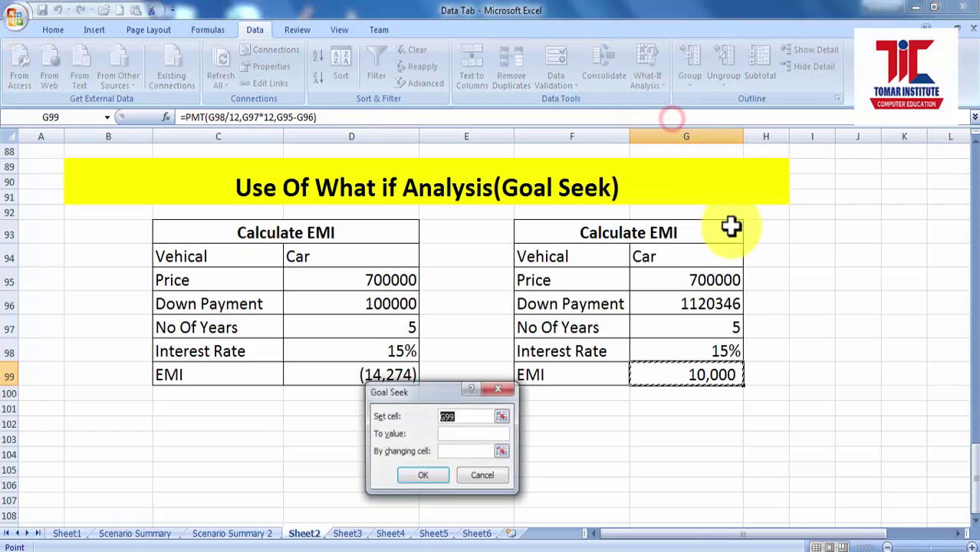
{"action": "left_click_drag", "start_coordinate": [429, 398], "coordinate": [553, 399]}
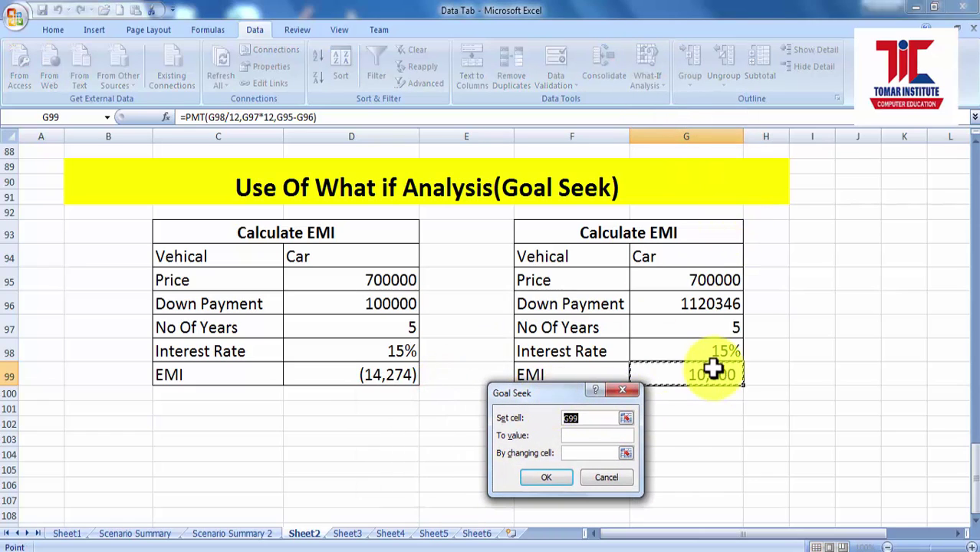
{"action": "left_click", "coordinate": [577, 436]}
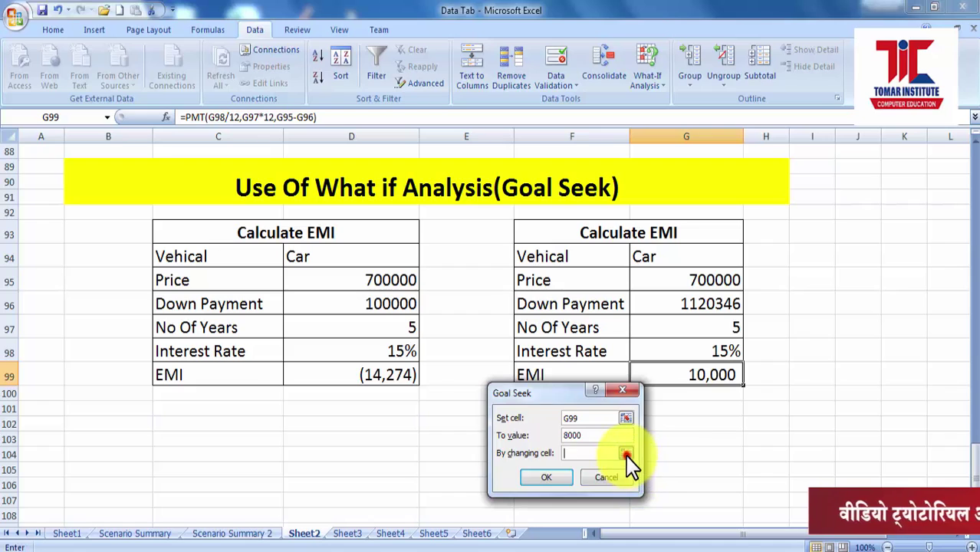
{"action": "left_click", "coordinate": [626, 454]}
{"action": "left_click", "coordinate": [685, 326]}
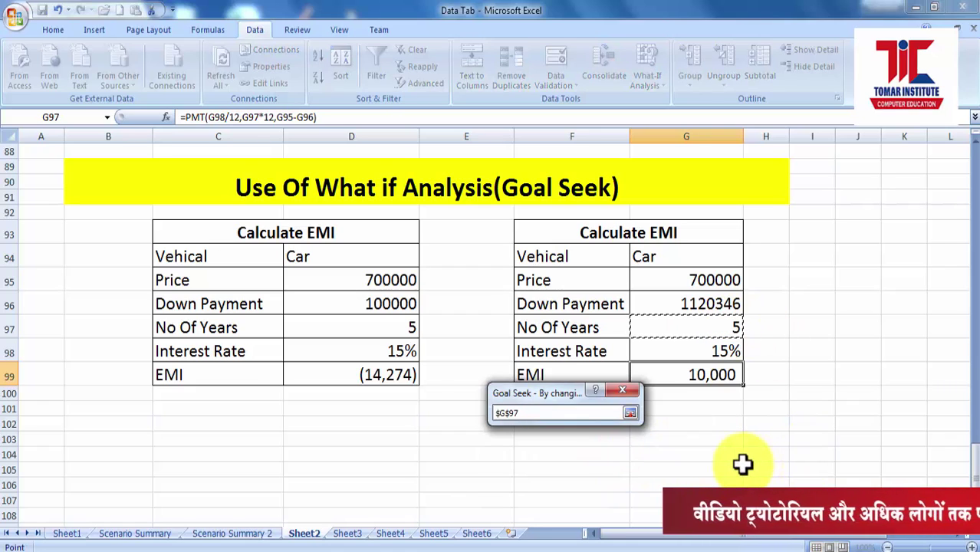
{"action": "left_click", "coordinate": [630, 414]}
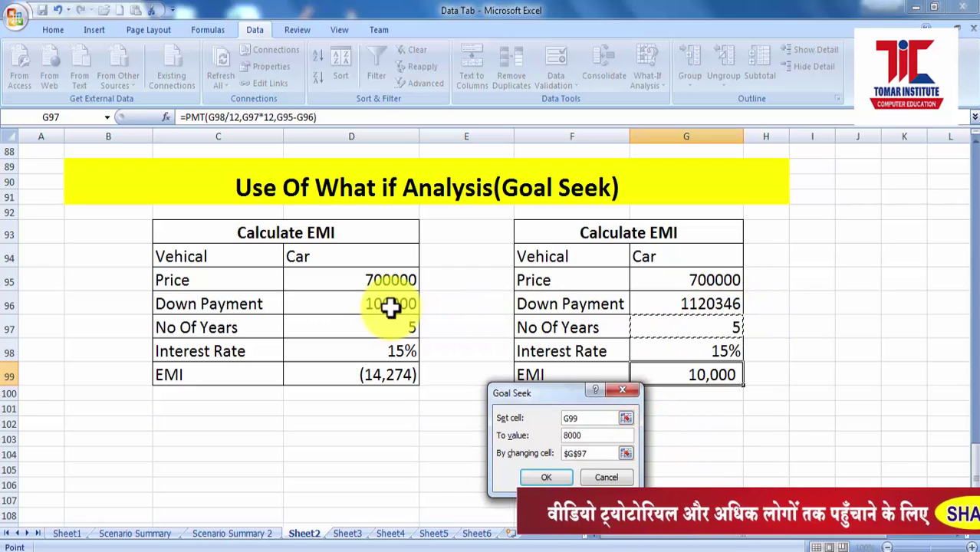
{"action": "left_click", "coordinate": [566, 478]}
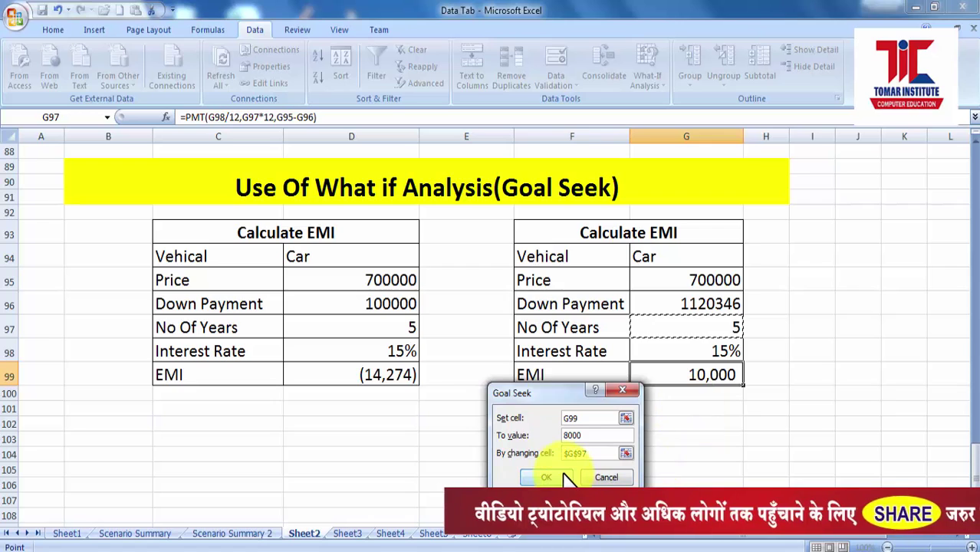
{"action": "left_click", "coordinate": [552, 477]}
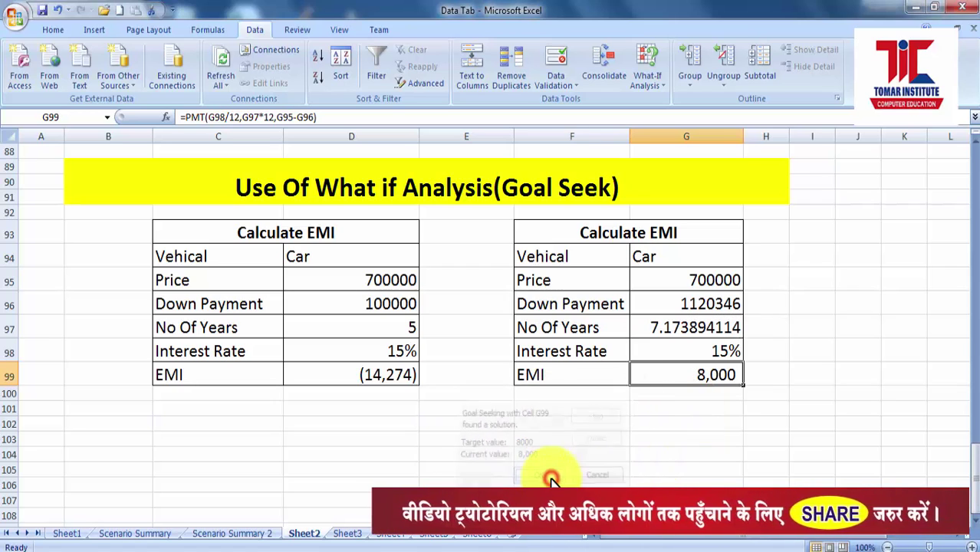
Step: Review the number of years in G97 and the down payment in G96 after the Goal Seek
{"action": "left_click", "coordinate": [678, 328]}
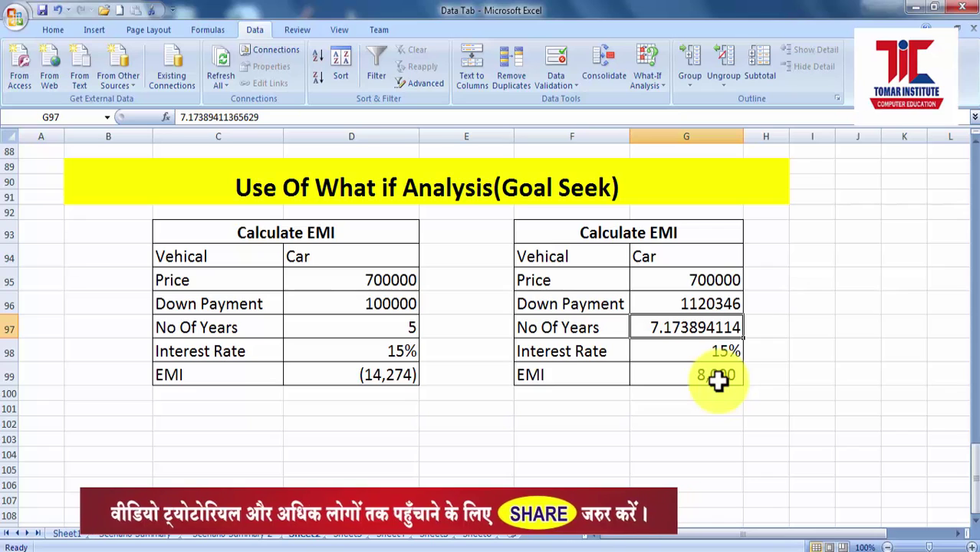
{"action": "left_click", "coordinate": [711, 307]}
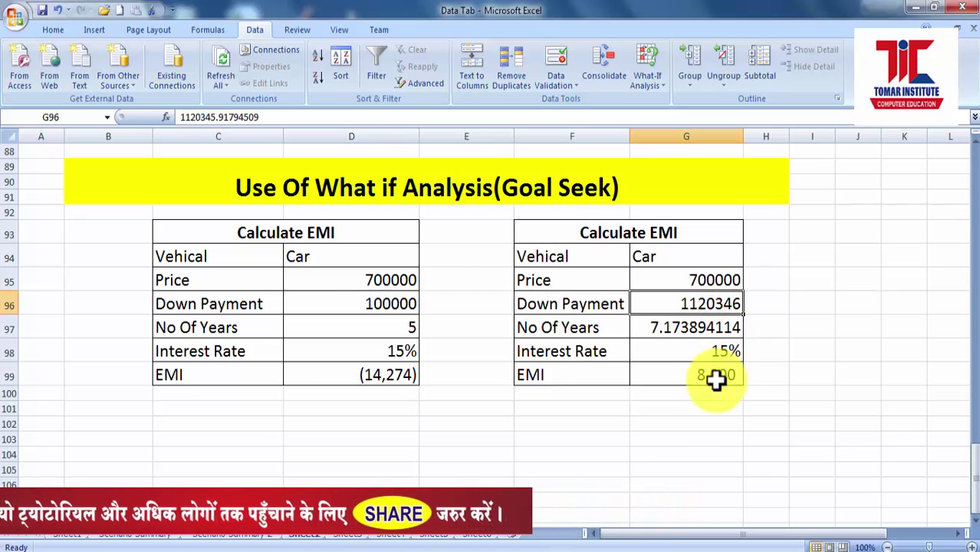
{"action": "left_click", "coordinate": [689, 330]}
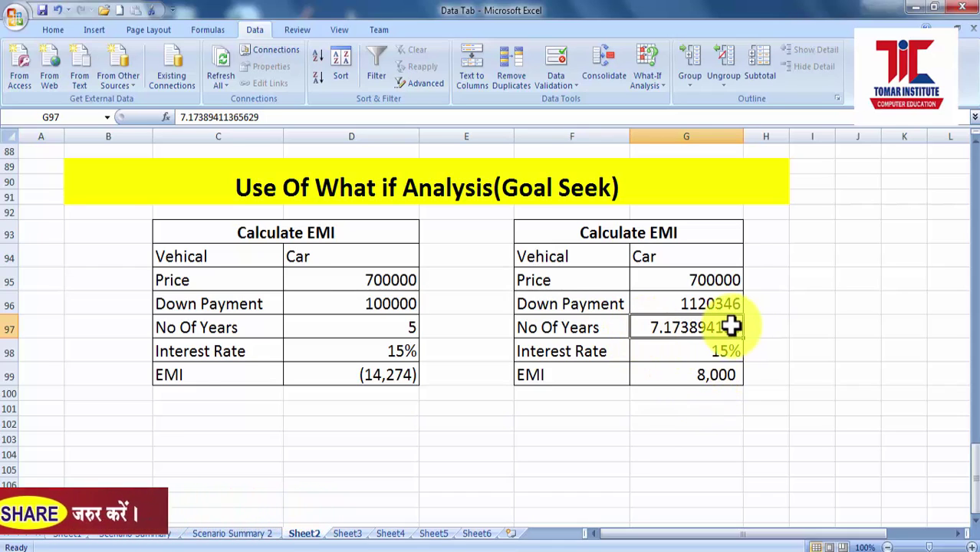
{"action": "left_click", "coordinate": [697, 304]}
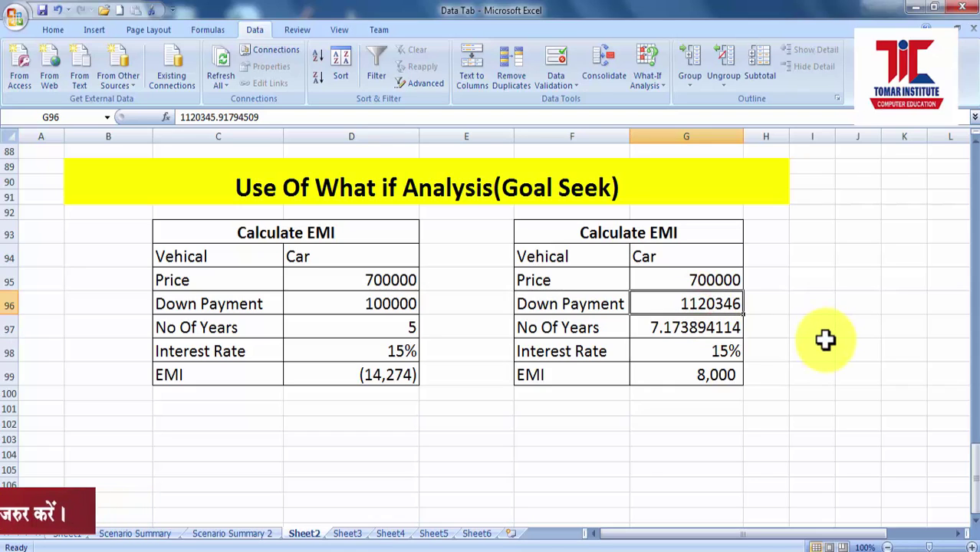